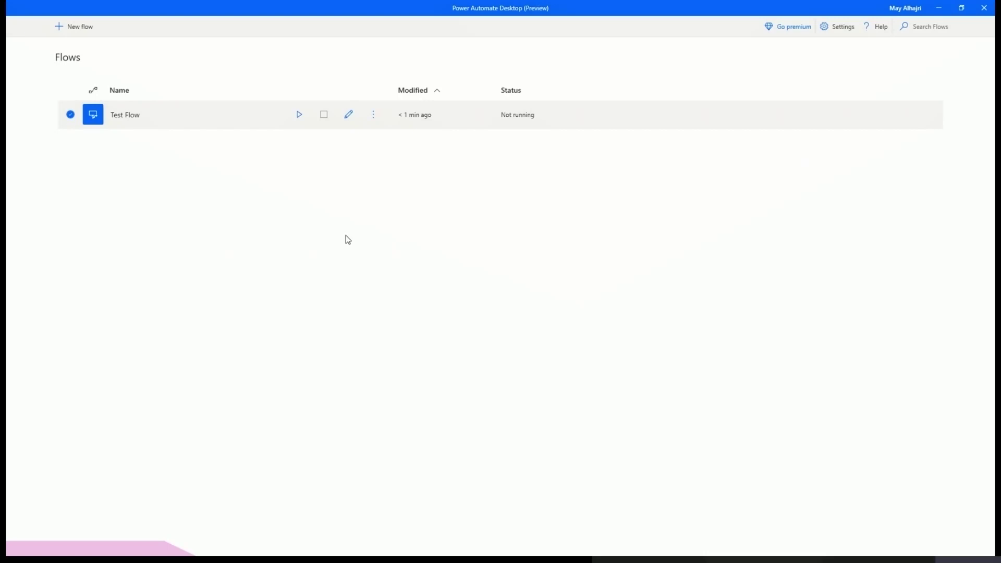
Step: Create a new flow named "Test New"
left_click(75, 30)
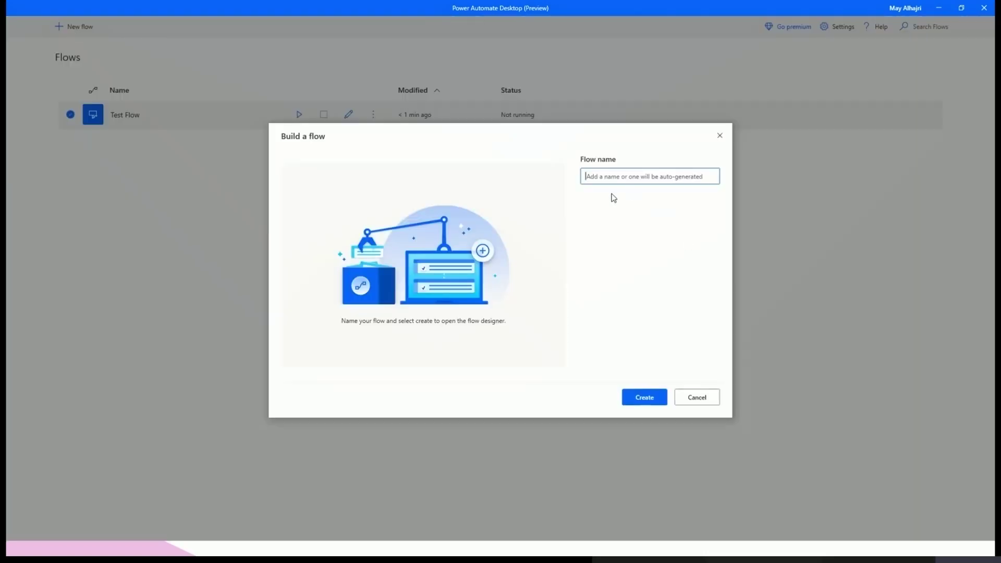
left_click(636, 177)
type("Test N")
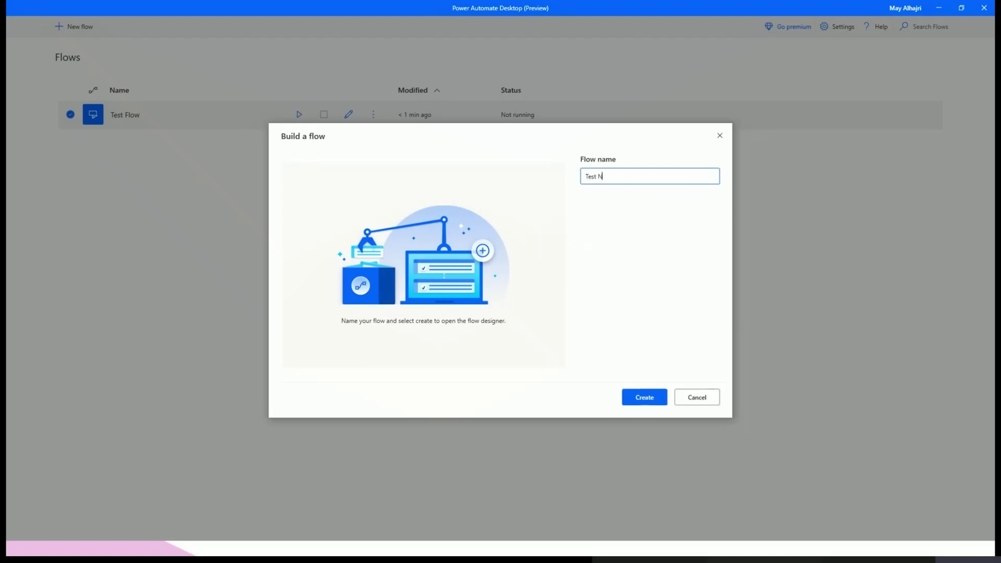
type("ew")
left_click(653, 397)
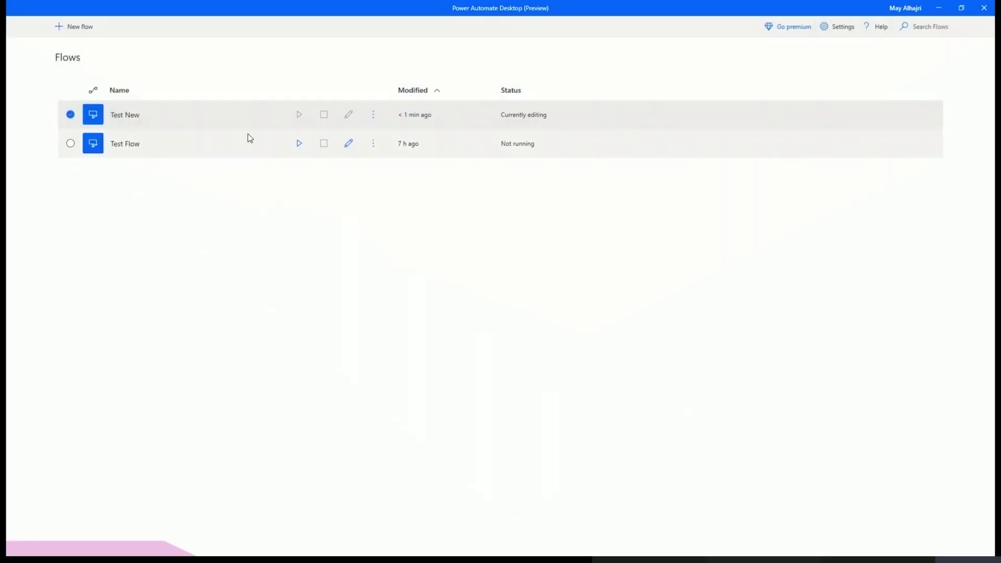
Step: Examine which management options are available for the Test Flow and Test New flows
left_click(373, 146)
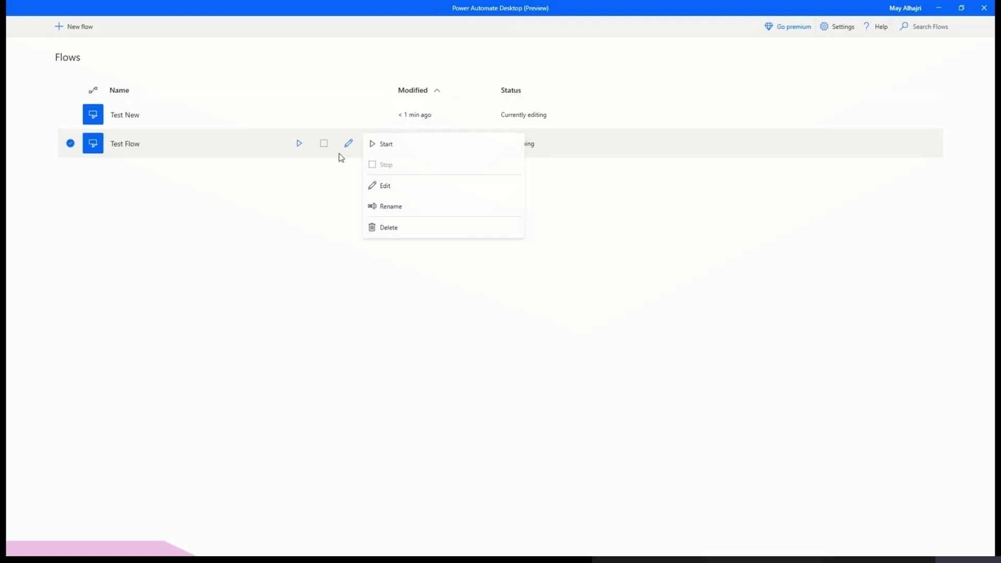
left_click(376, 115)
left_click(374, 114)
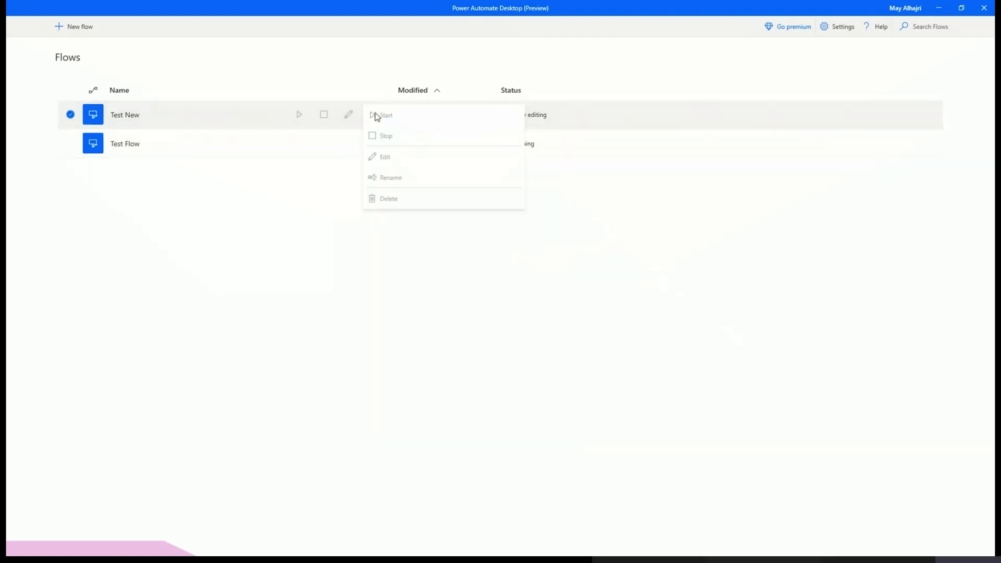
left_click(125, 118)
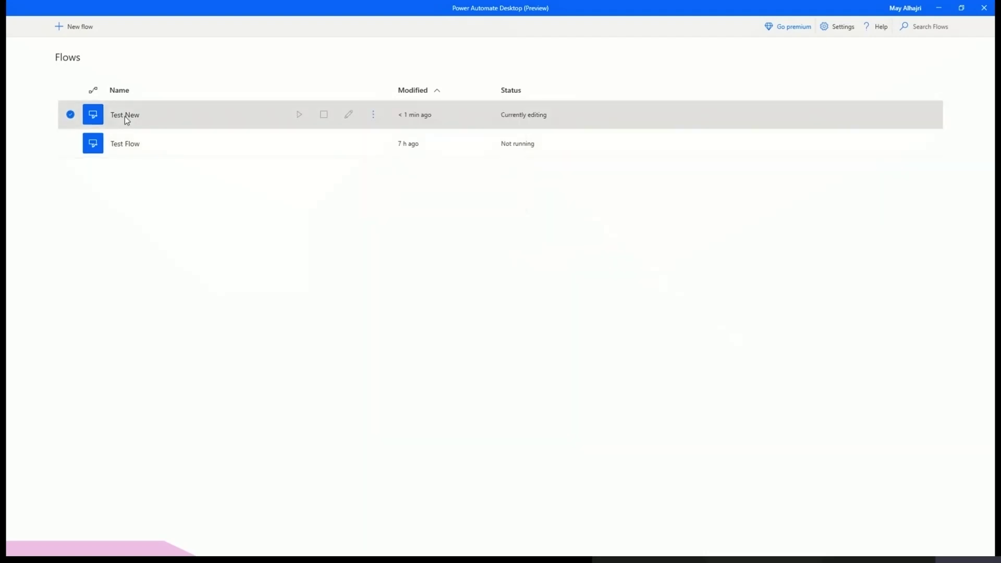
left_click(373, 116)
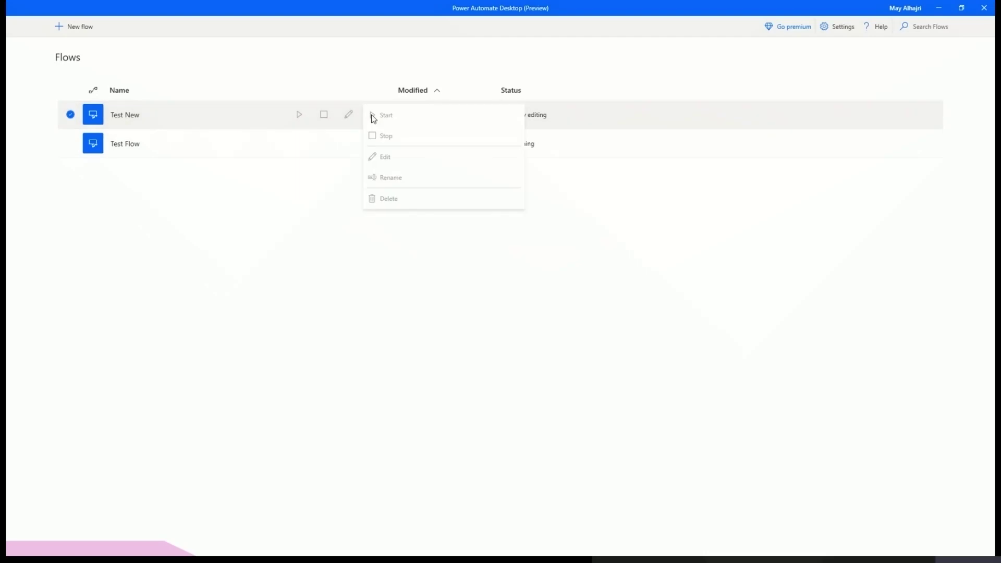
left_click(220, 173)
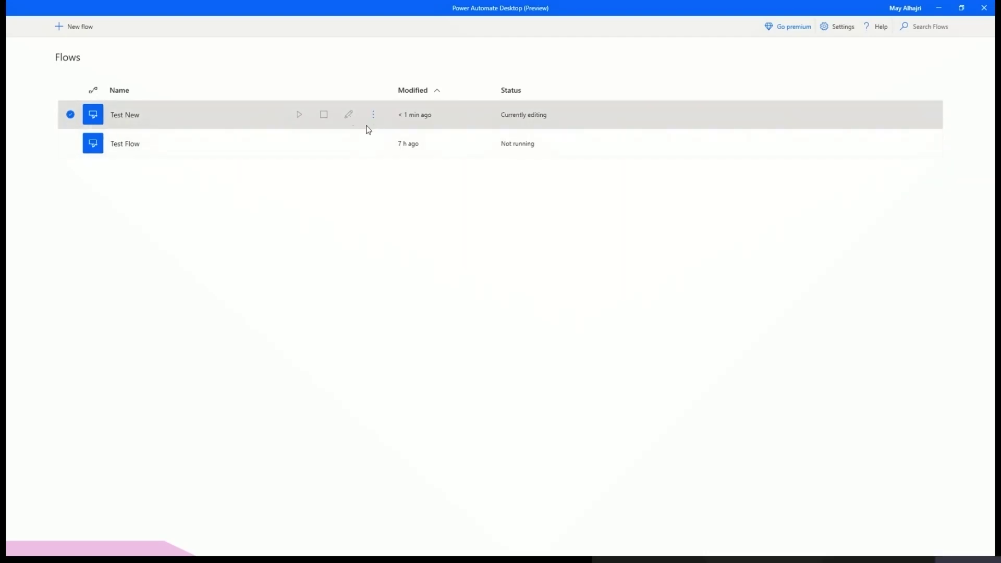
Step: Open the Test Flow flow for editing
left_click(373, 144)
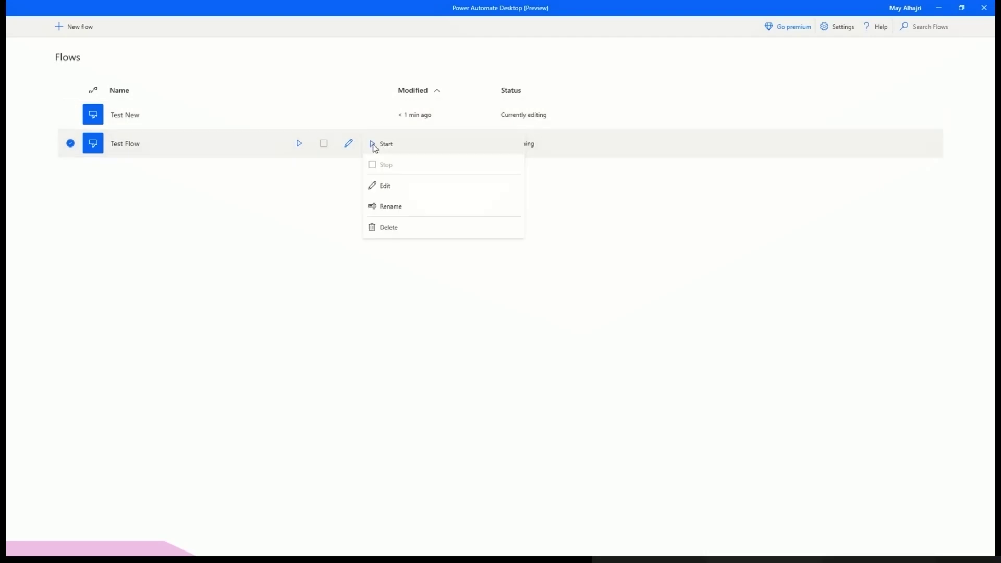
left_click(387, 187)
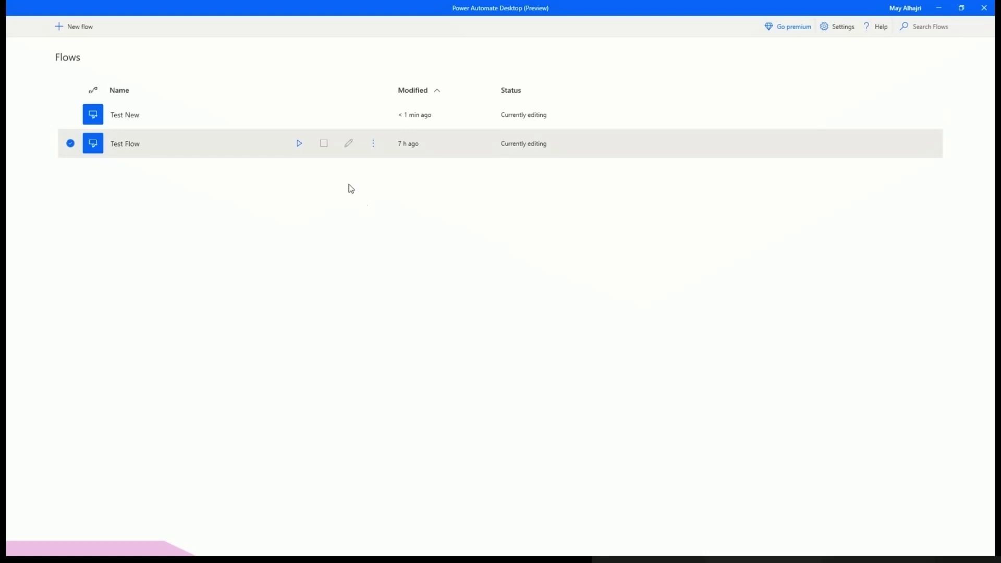
left_click(373, 144)
key("Escape")
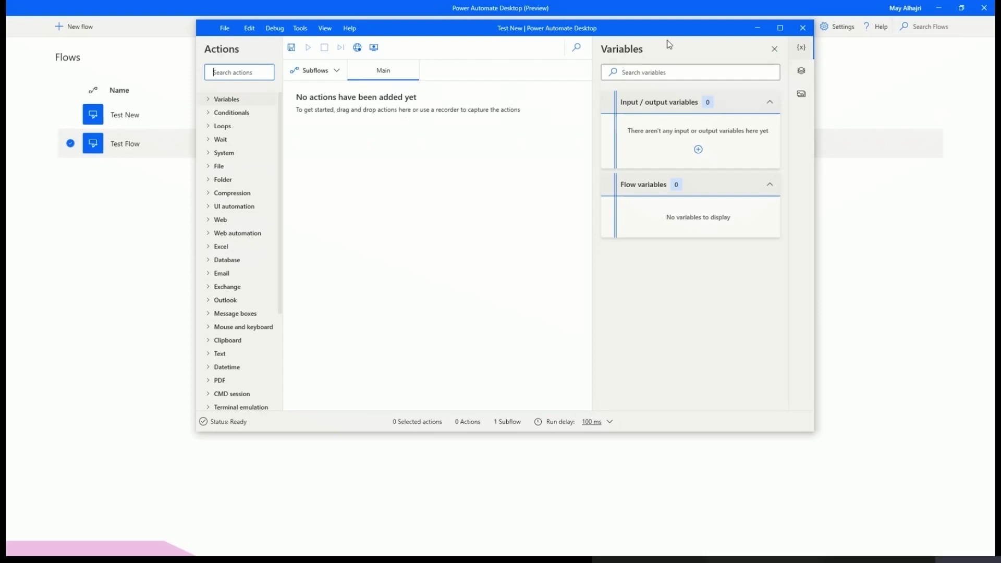
Step: Maximize the Test New designer and start a new input variable named CountryName, keeping the Text data type
double_click(656, 54)
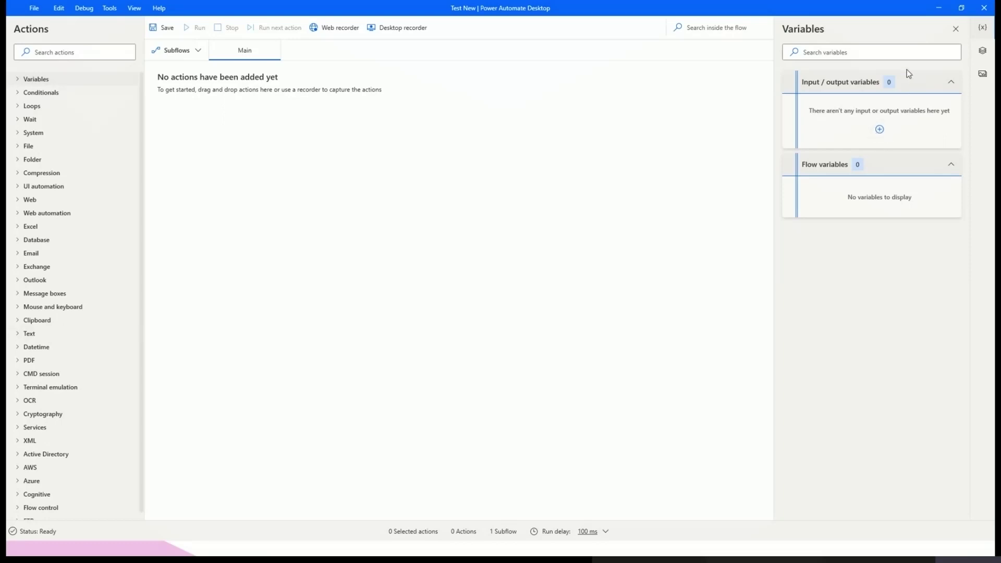
left_click(880, 130)
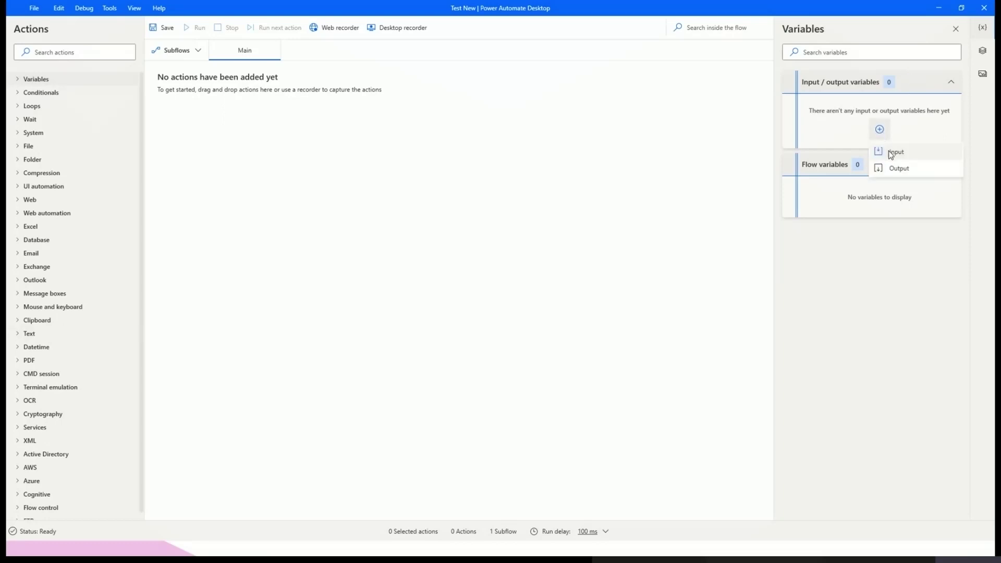
left_click(893, 152)
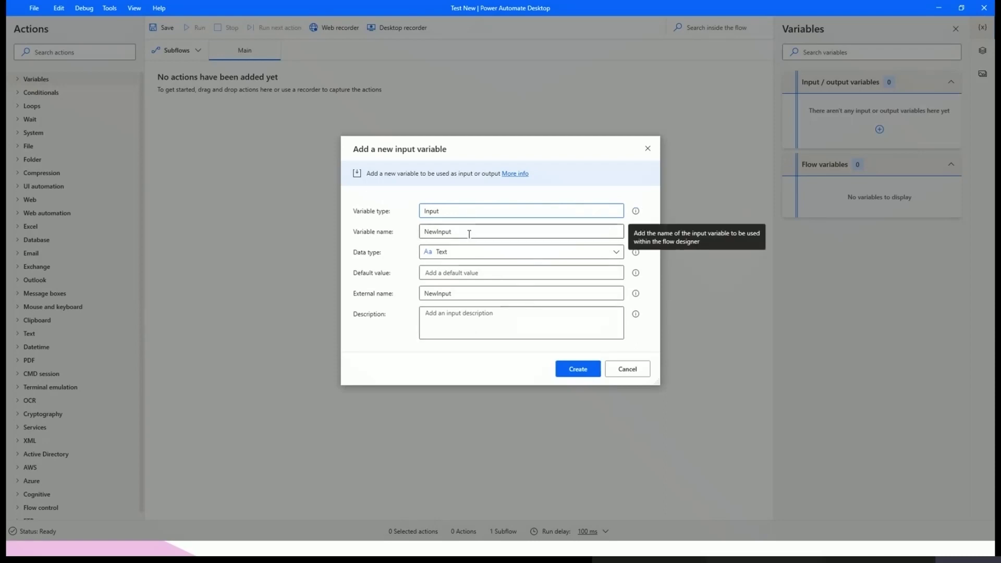
left_click_drag(464, 231, 361, 237)
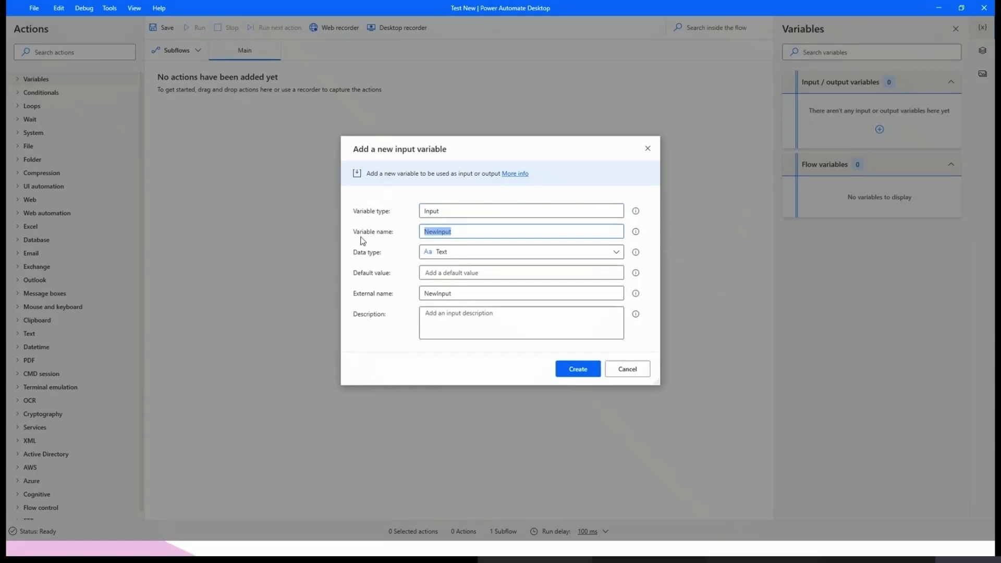
type("Coun")
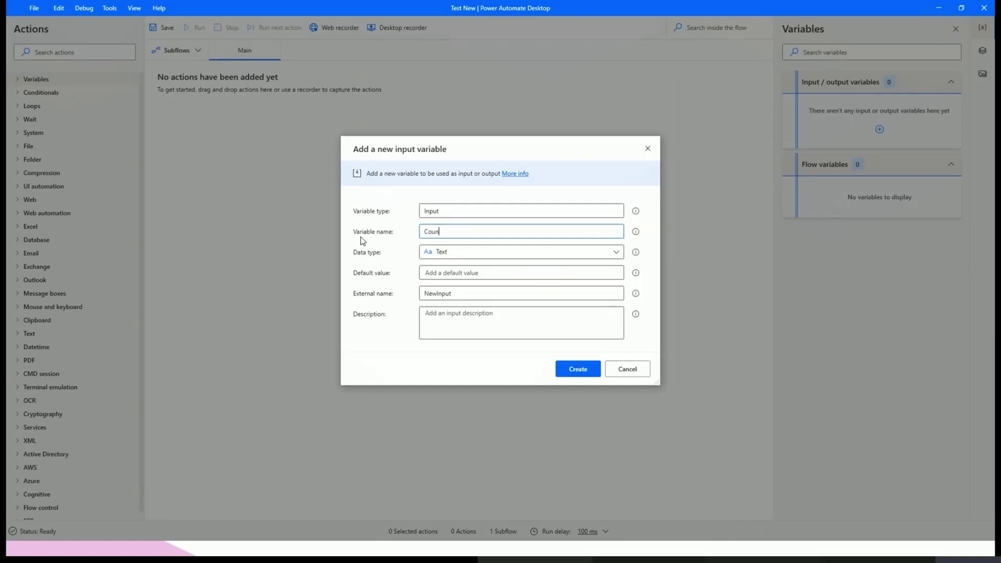
type("tryName")
left_click(458, 255)
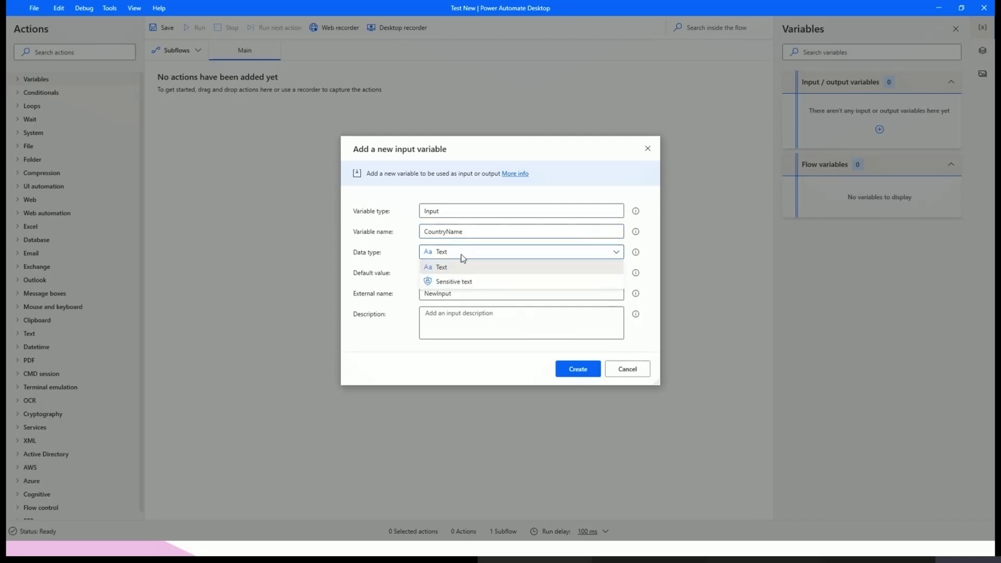
left_click(494, 317)
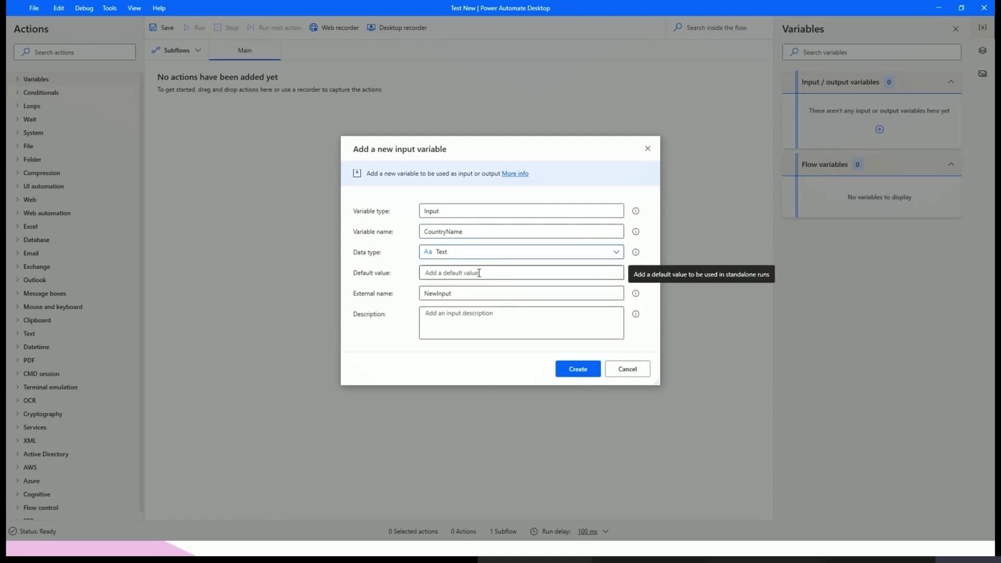
Step: Set the input variable's default value to "Saudi" and its external name to "CountryName"
left_click(478, 273)
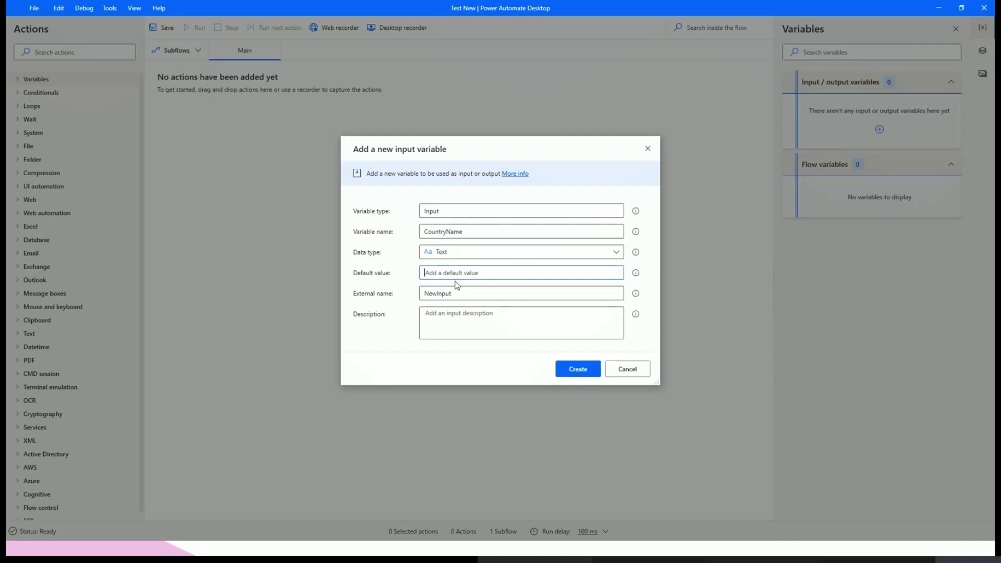
type("Saudi")
left_click(452, 294)
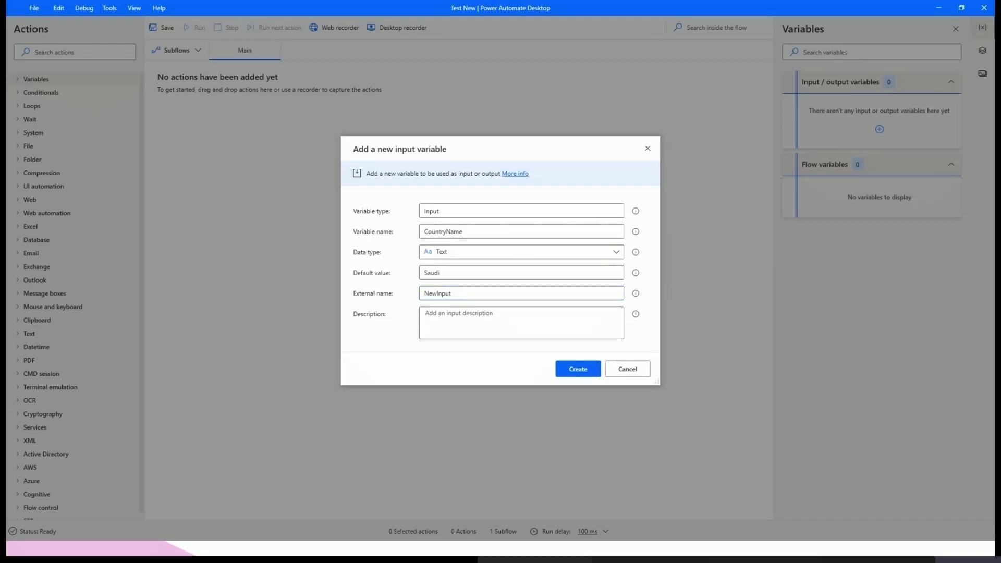
double_click(469, 290)
type("CountryName")
Step: Describe the variable as "This is the country name input variable" and create it
left_click(464, 324)
left_click(533, 325)
type("This is the country name input variable")
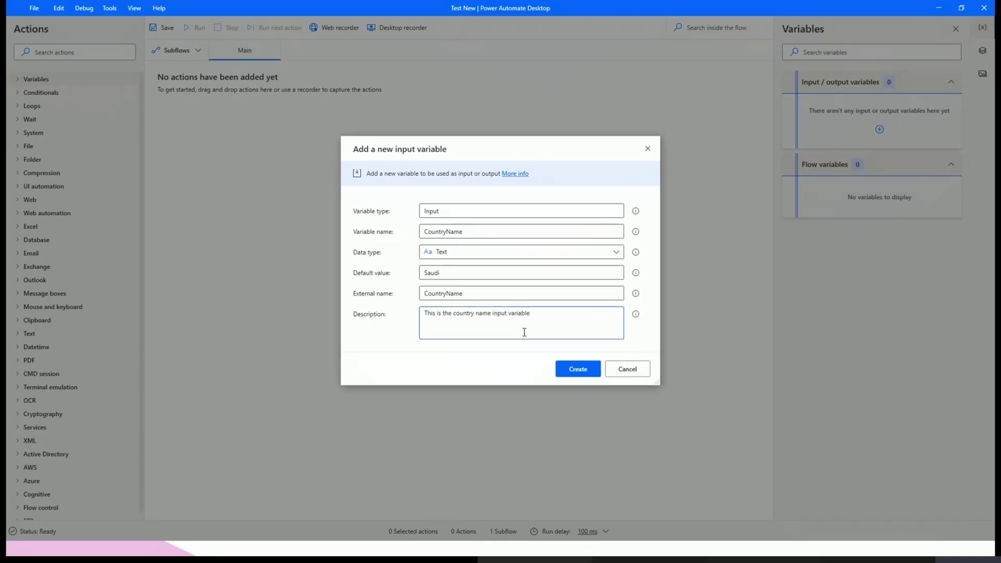
left_click(578, 370)
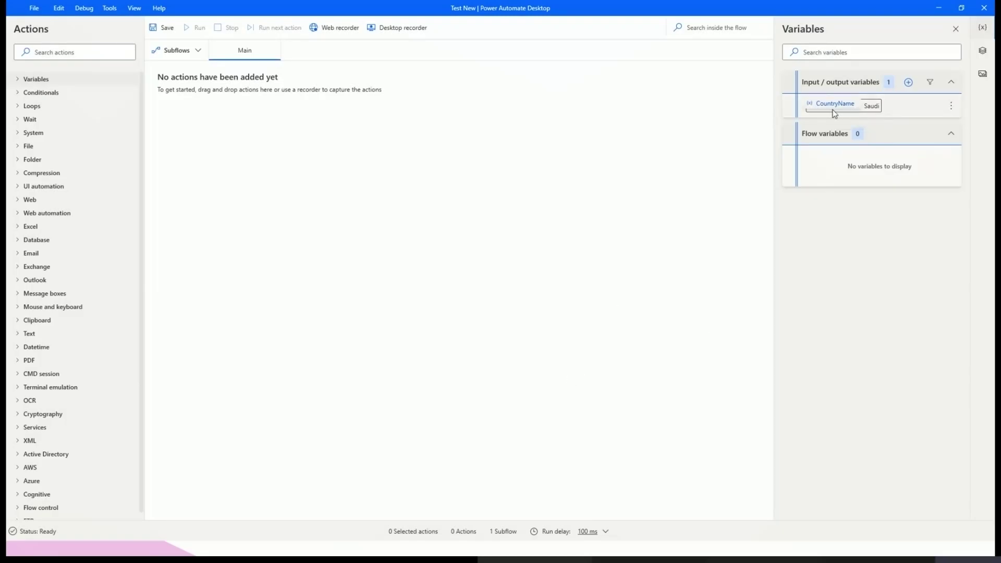
left_click(951, 106)
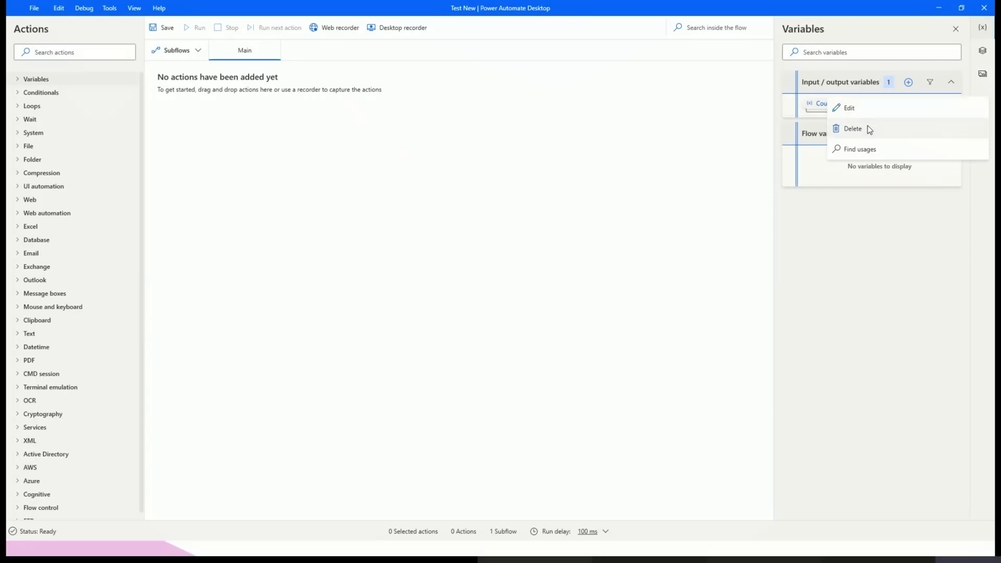
left_click(875, 315)
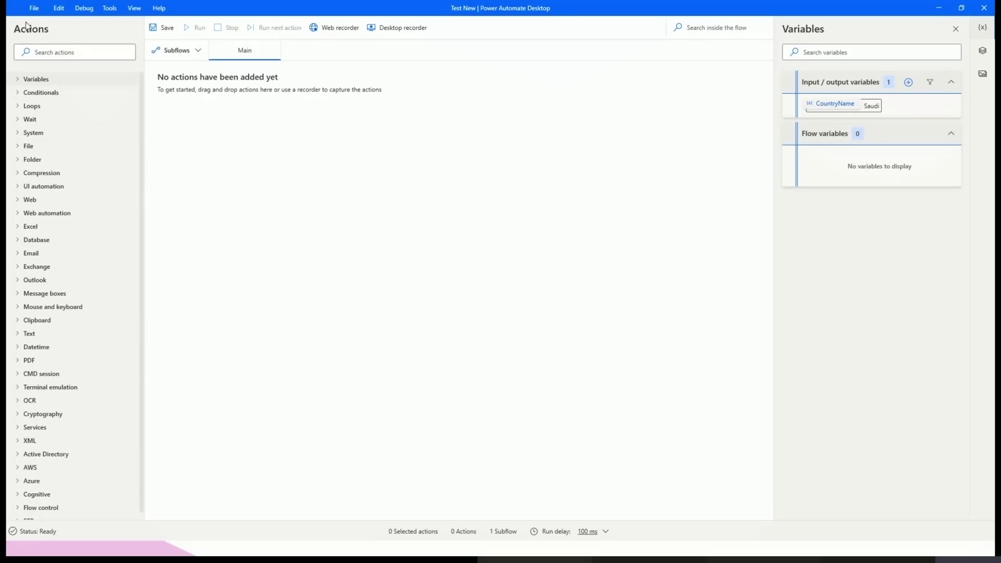
Step: Search the actions for "get current date" and add the Get current date and time action to the Main subflow
left_click(40, 53)
type("g")
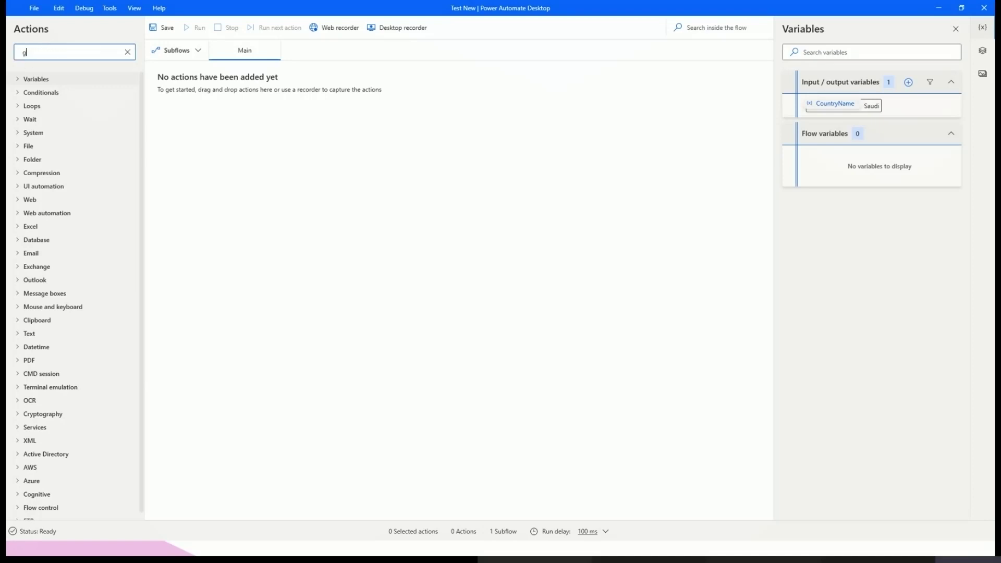
type("et")
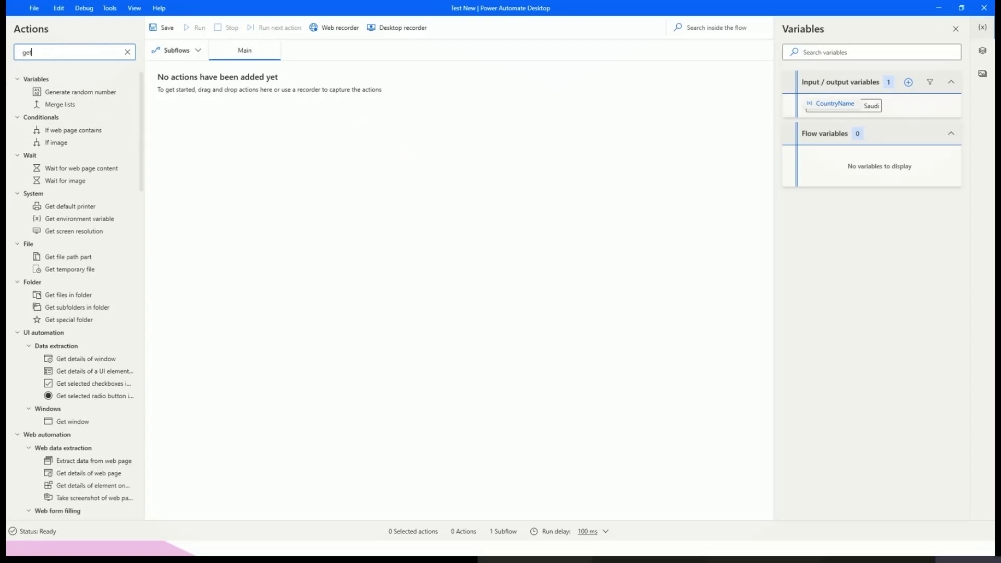
scroll(73, 298, "down", 5)
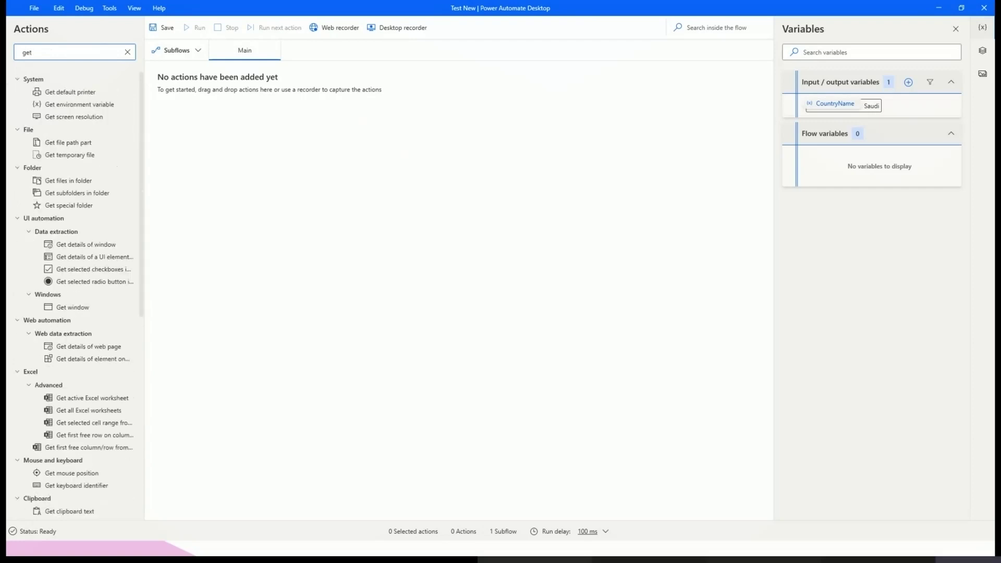
type("current date")
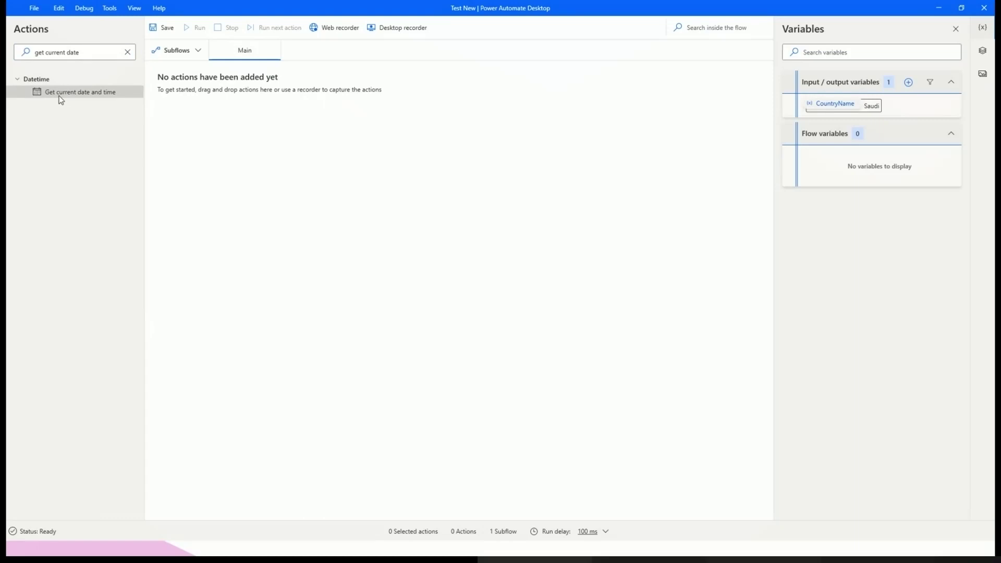
double_click(38, 88)
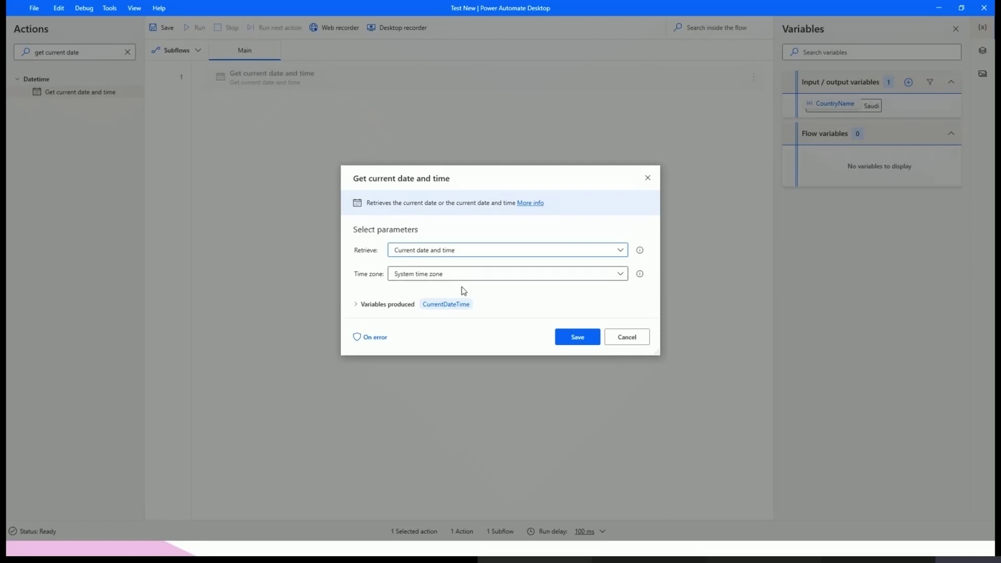
Step: Configure the action to retrieve the current date only in the system time zone, with CurrentDateTime as produced variable, and save it
left_click(474, 251)
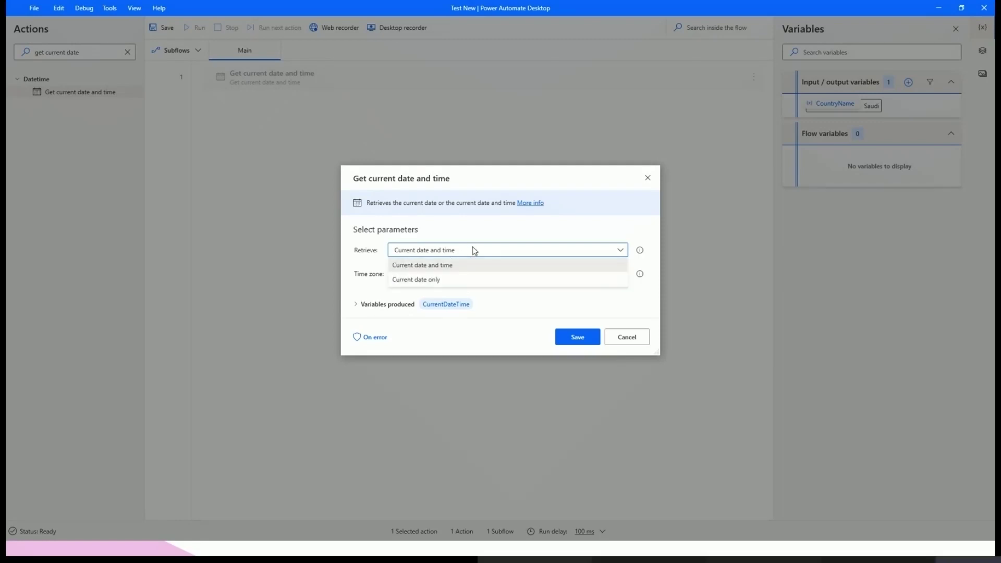
left_click(429, 284)
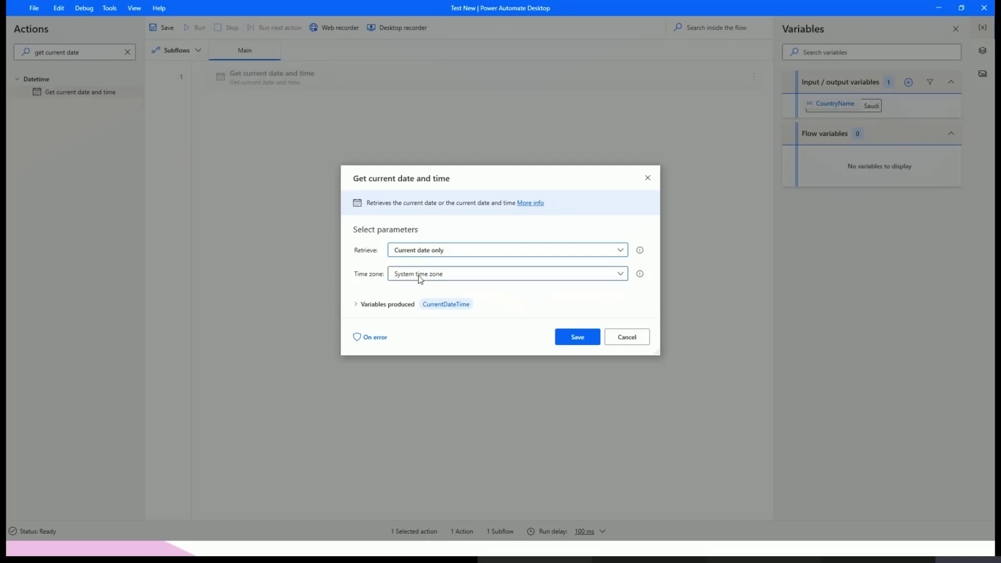
left_click(421, 276)
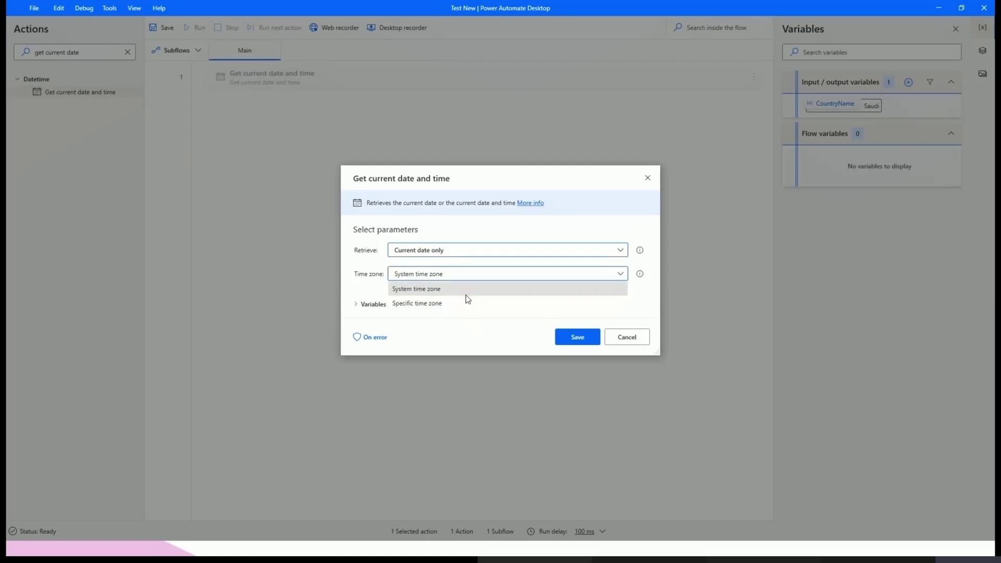
left_click(409, 286)
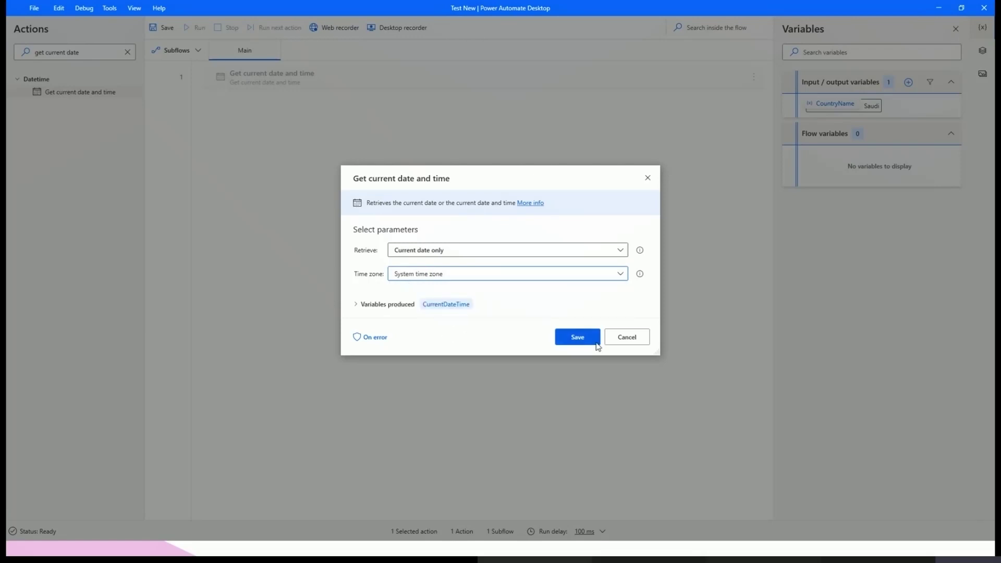
left_click(394, 306)
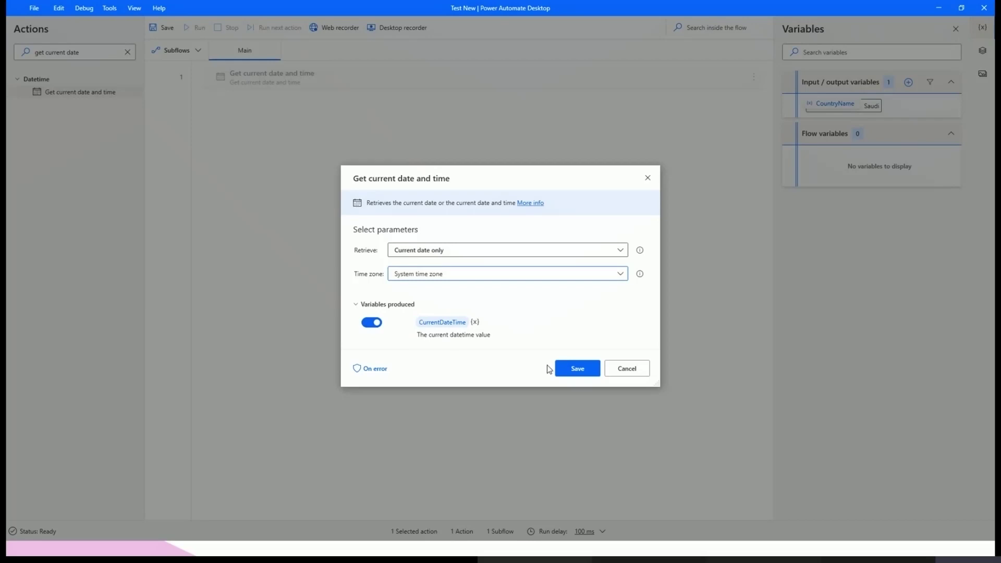
left_click(568, 374)
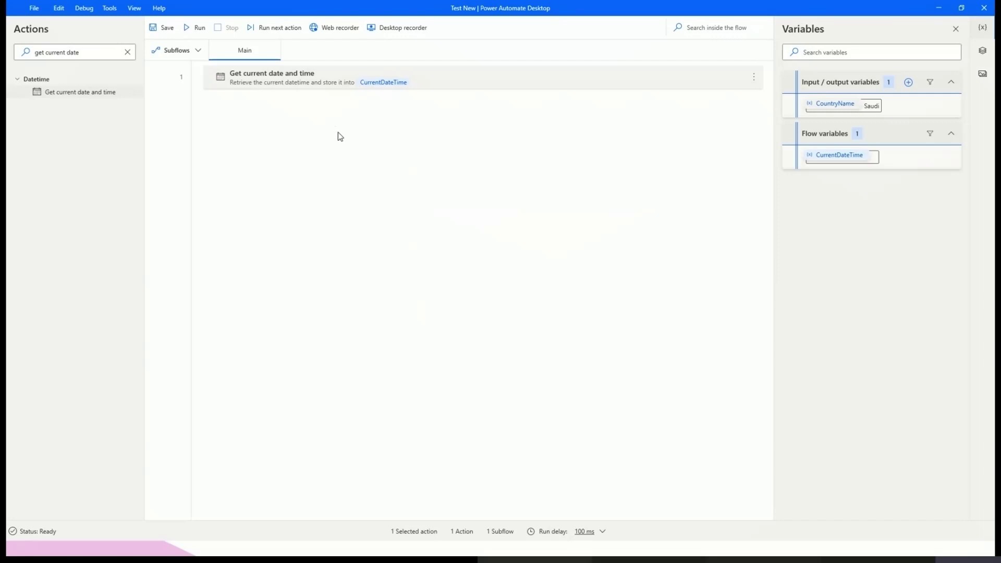
Step: Search the actions for "convert date" and add the Convert datetime to text action after the current date action
left_click(100, 52)
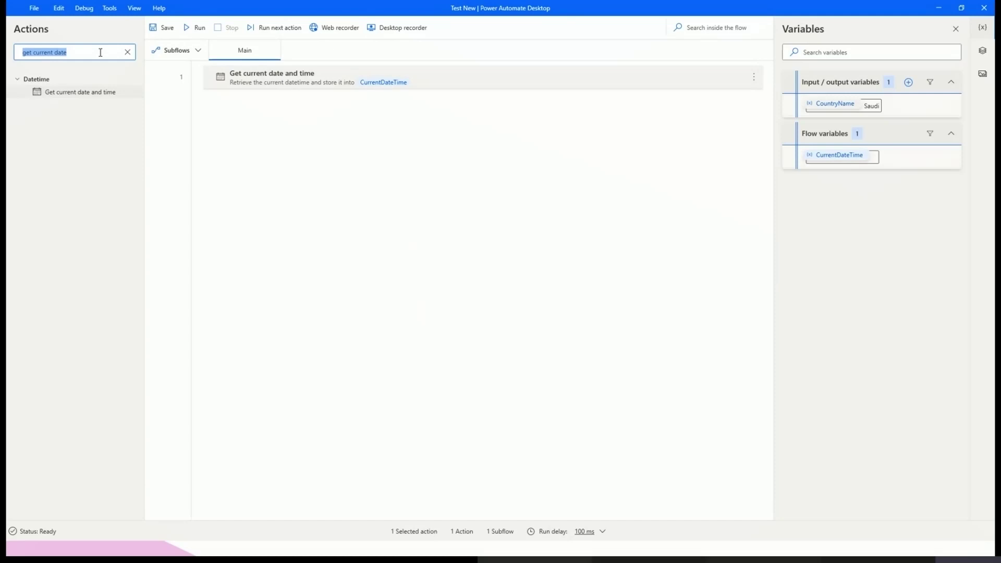
type("conve")
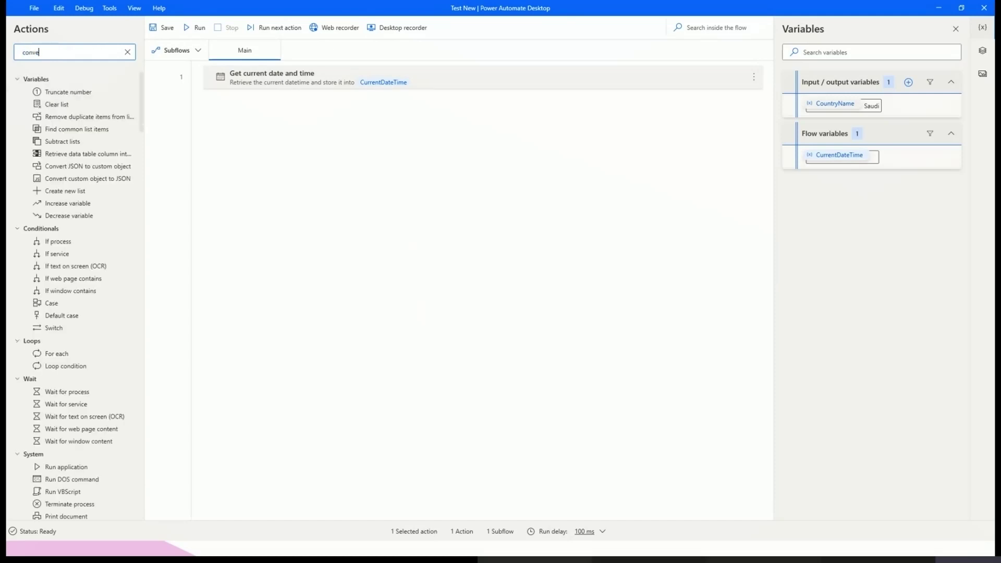
type("rt date")
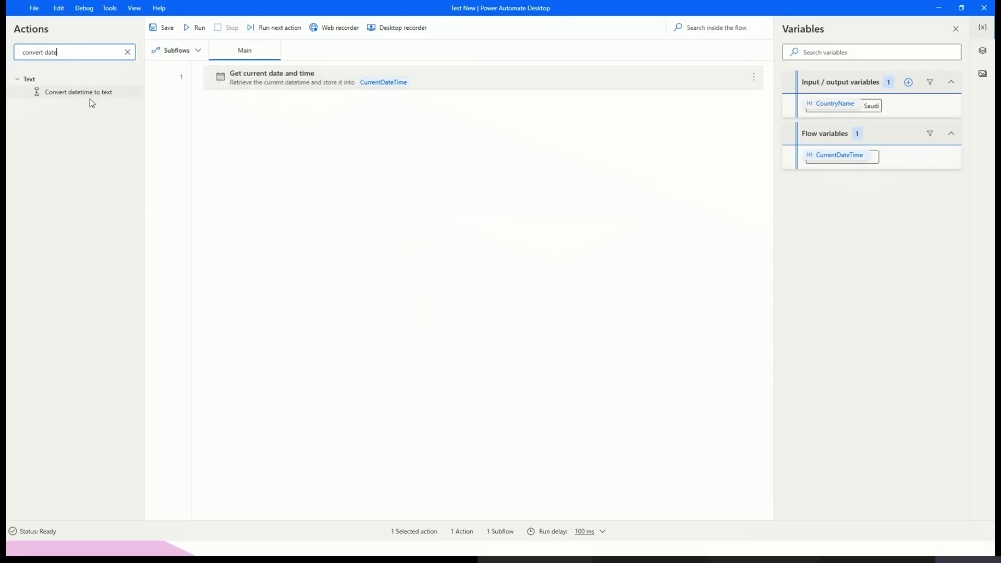
double_click(107, 93)
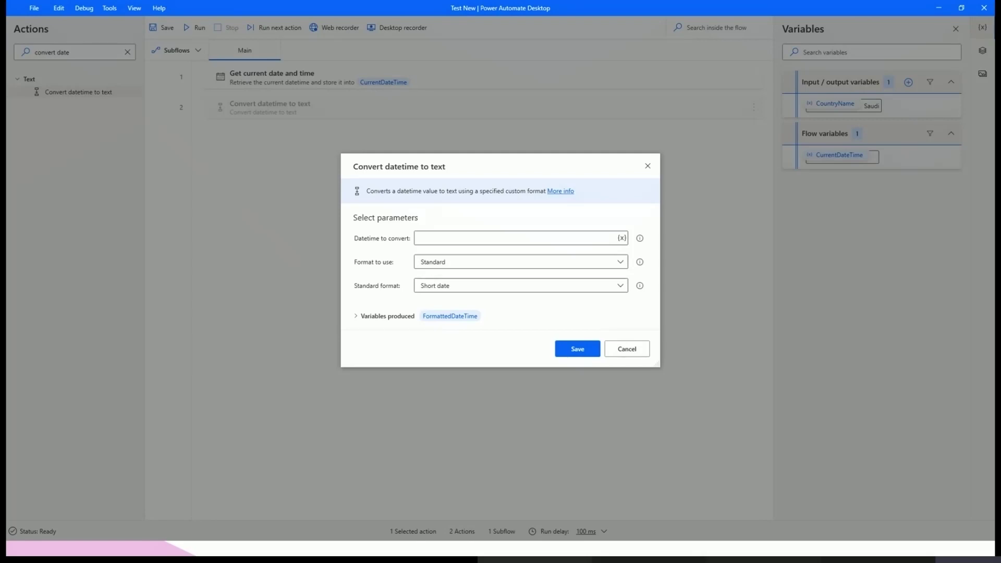
Step: Set the datetime to convert to %CurrentDateTime%
left_click(473, 239)
type("%CurrentDateTime%")
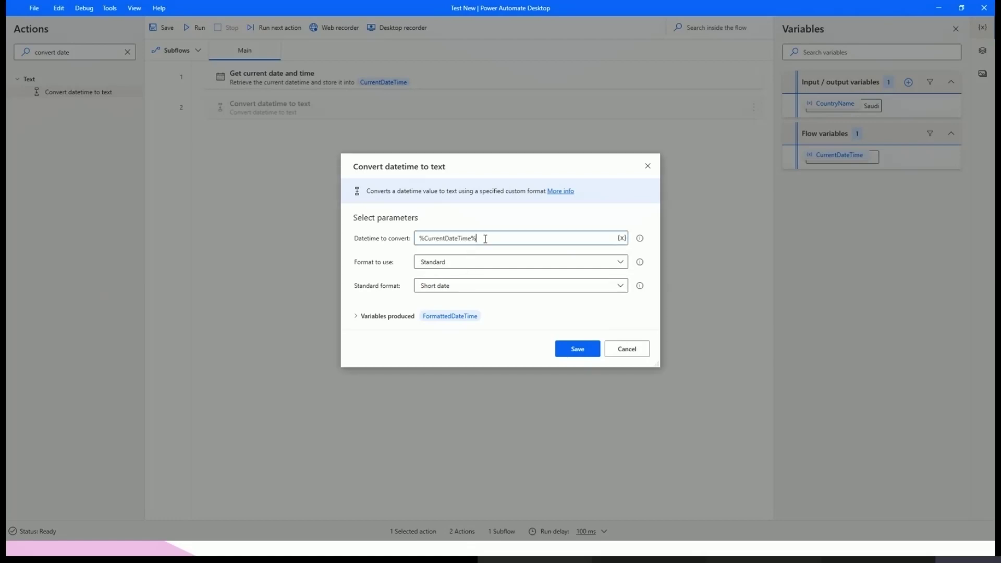
left_click_drag(472, 238, 424, 238)
left_click(477, 261)
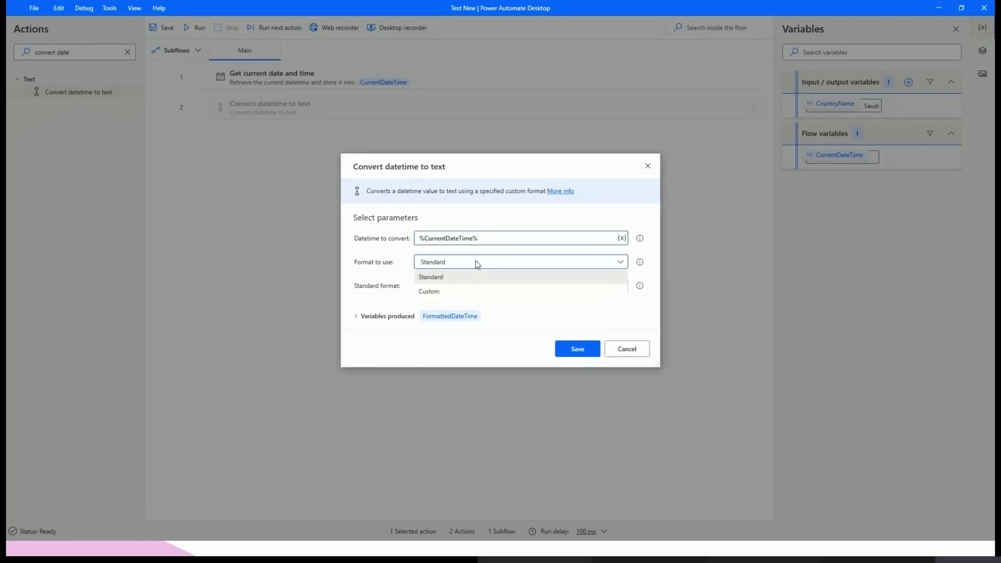
left_click(469, 263)
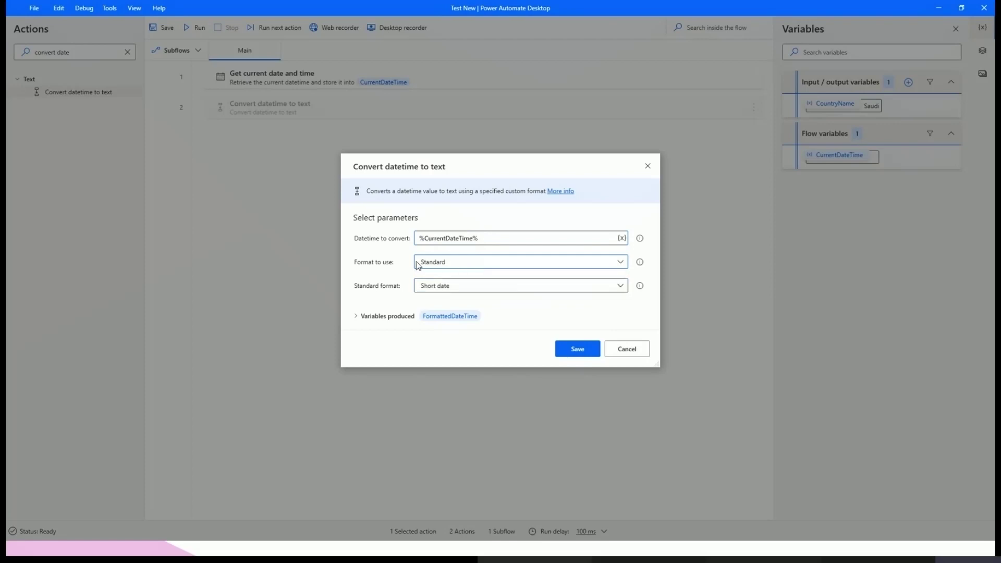
left_click(442, 263)
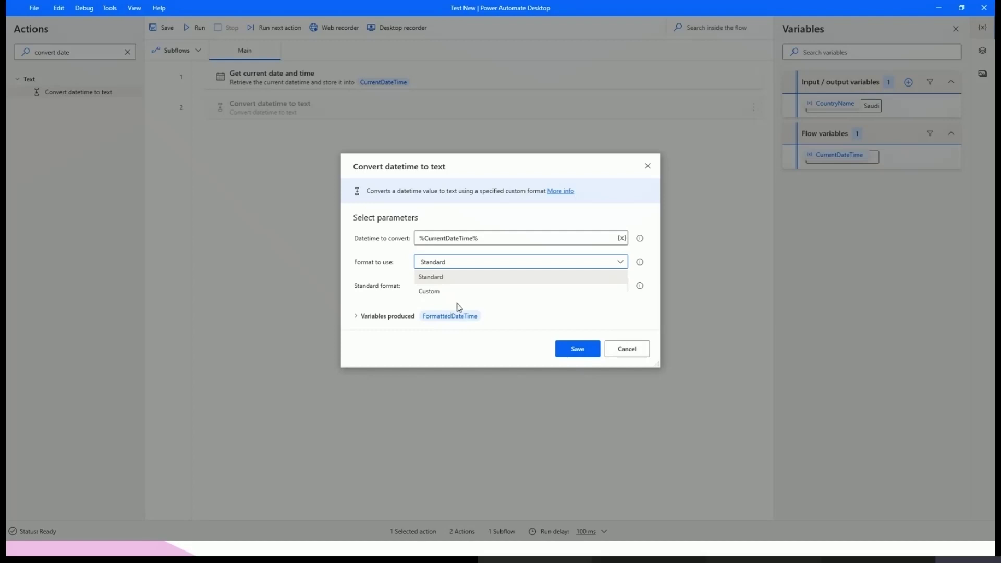
left_click(441, 291)
left_click(452, 263)
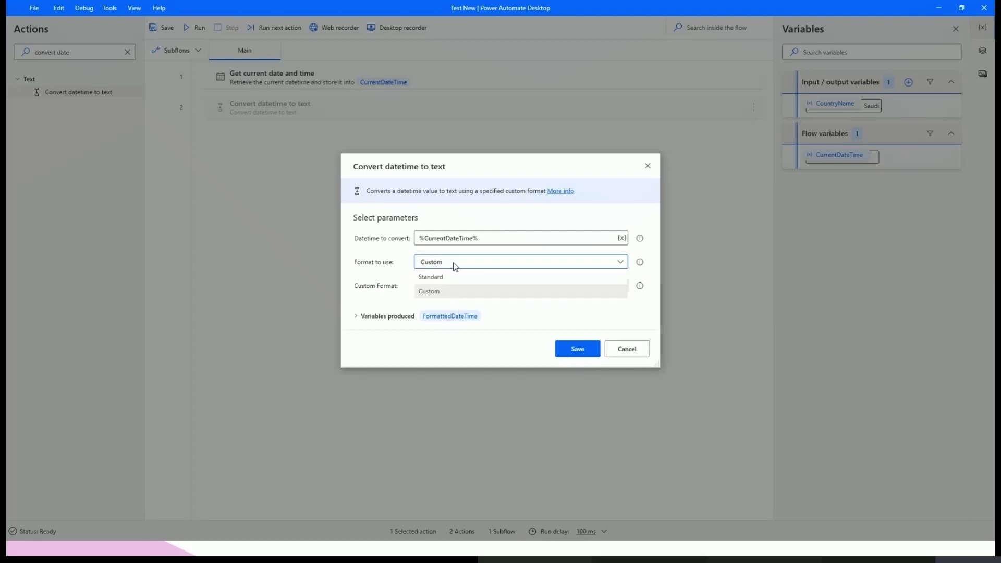
left_click(442, 277)
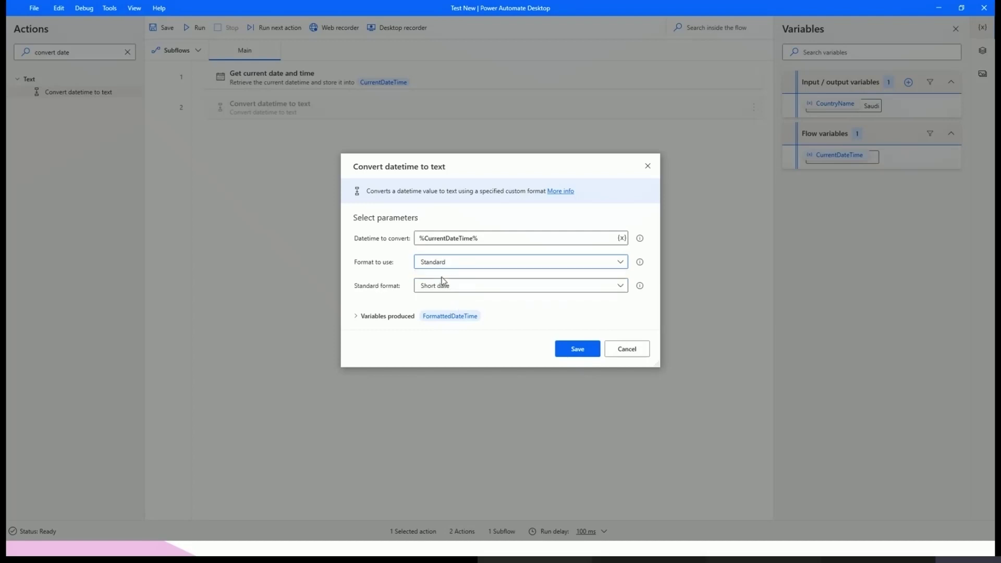
Step: Keep Short date as the standard format for the conversion and save the action
left_click(477, 283)
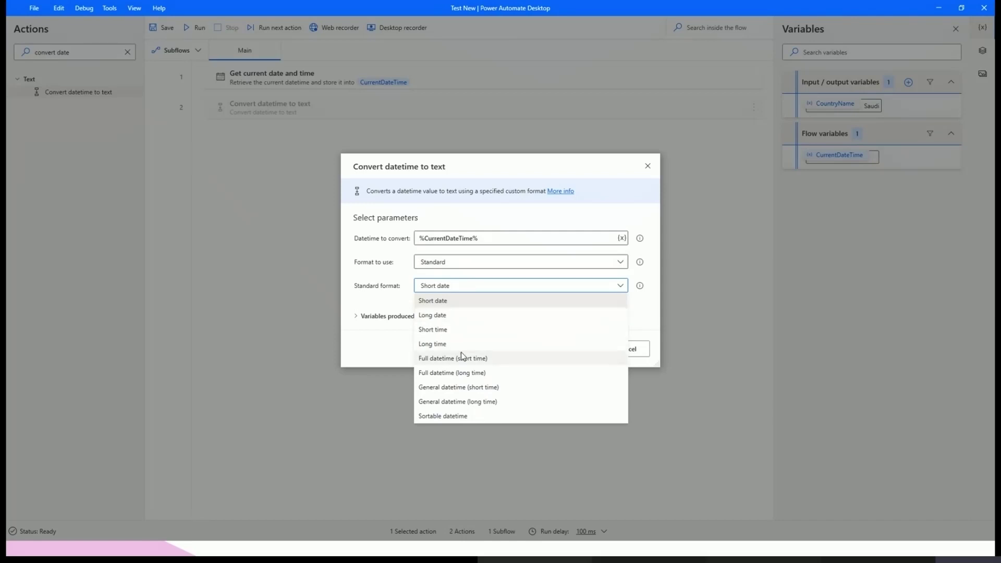
left_click(393, 292)
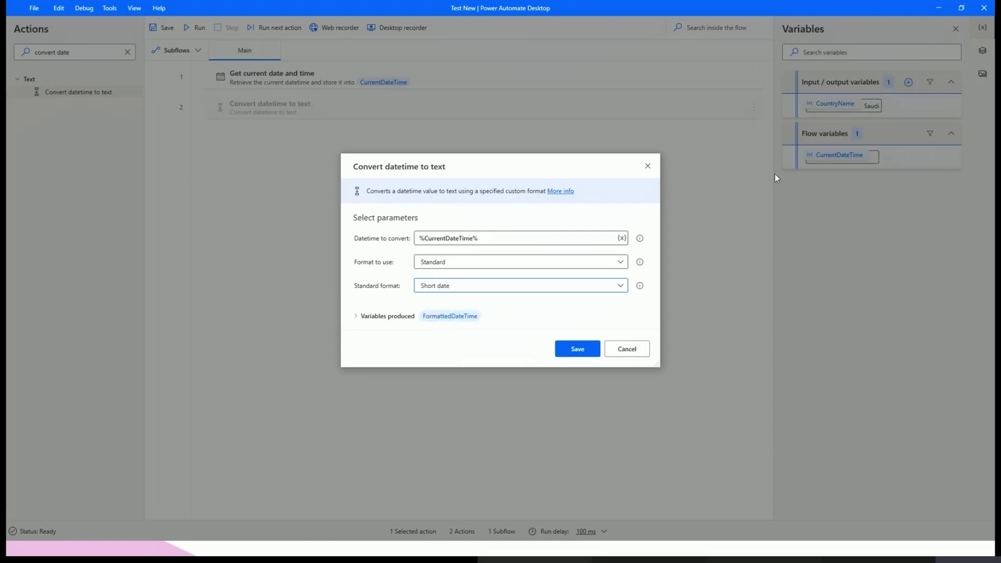
left_click(562, 354)
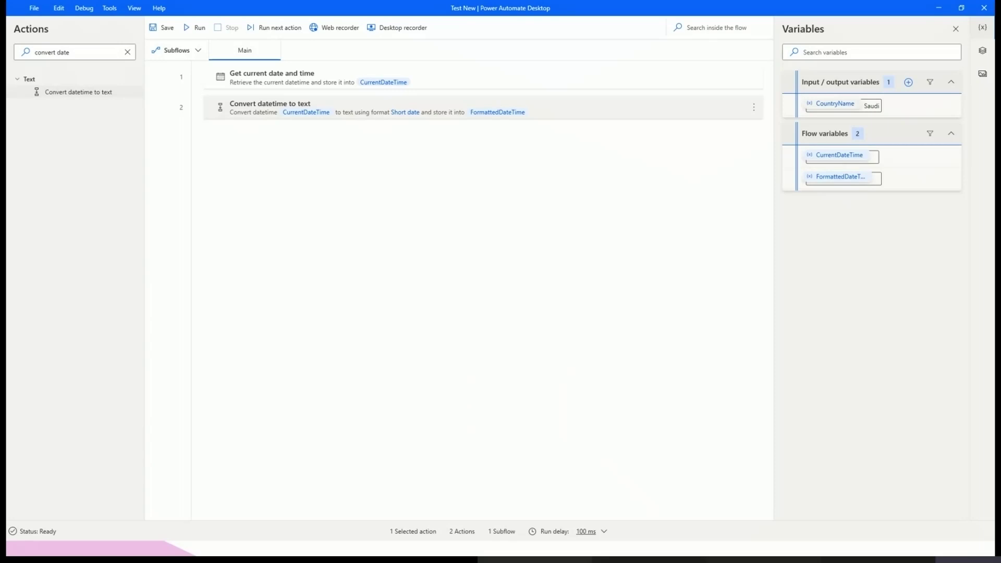
Step: Search the actions for "get spe" and add the Get special folder action to the Main subflow
left_click(88, 50)
key("ctrl+a")
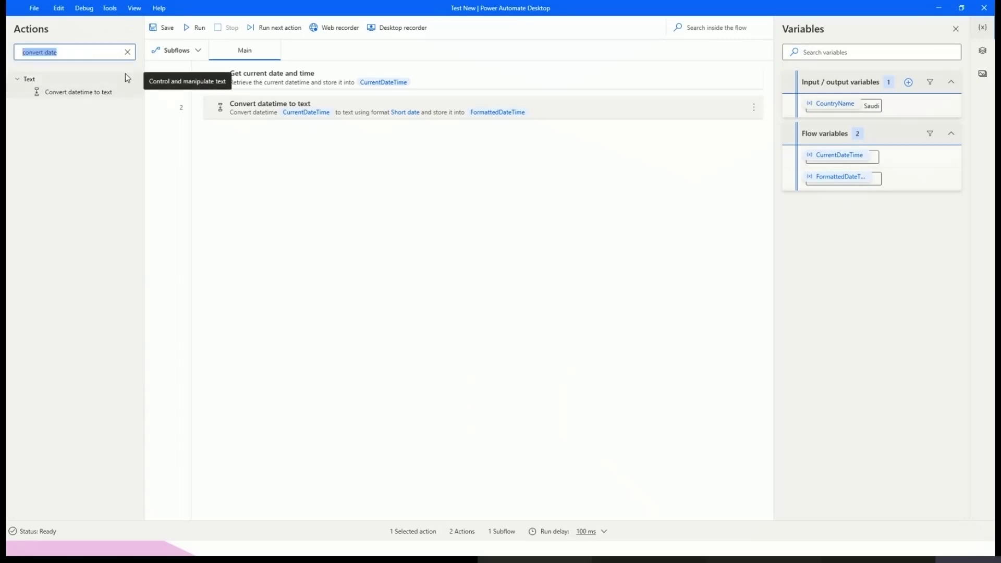
type("g")
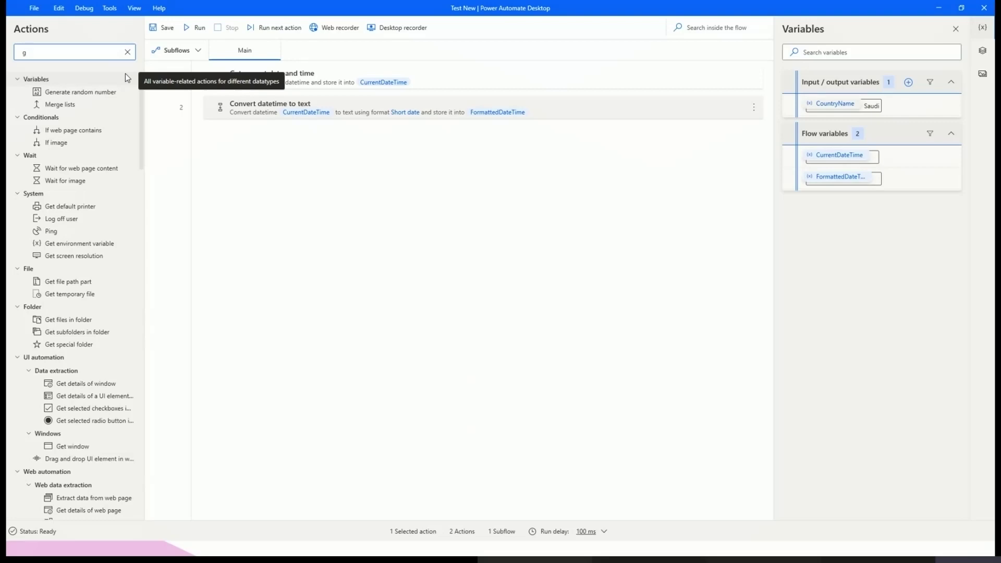
type("et s")
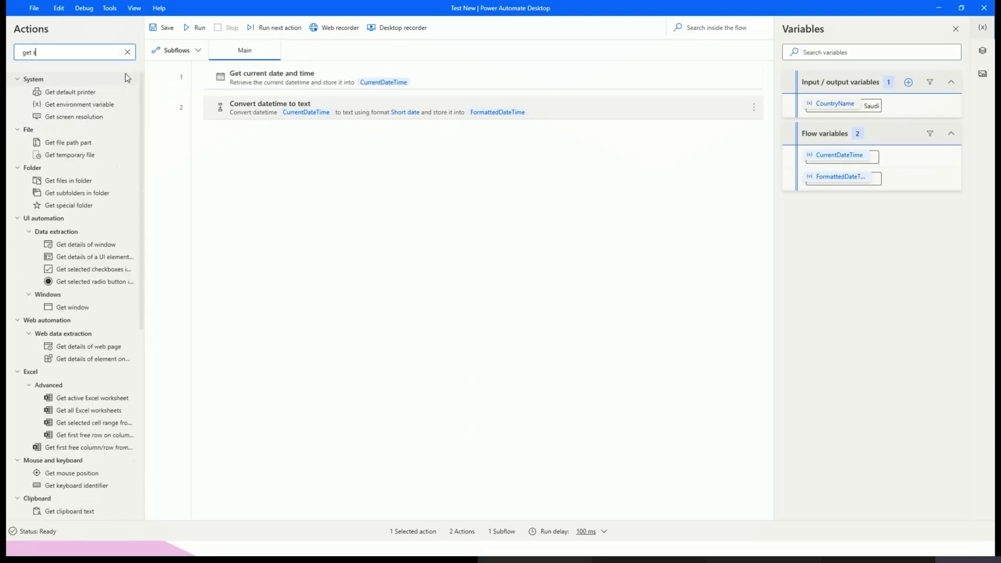
type("pe")
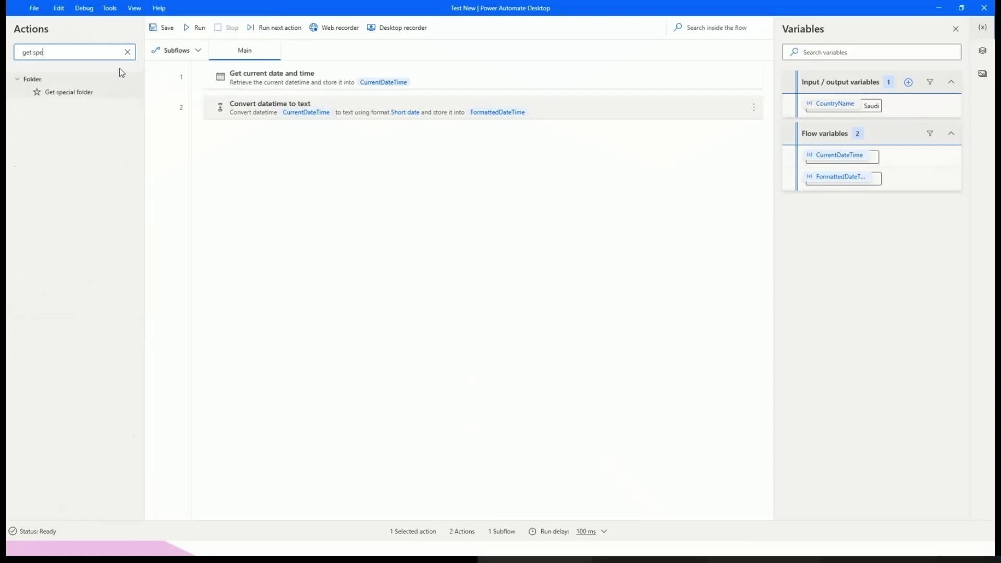
left_click(84, 97)
double_click(83, 98)
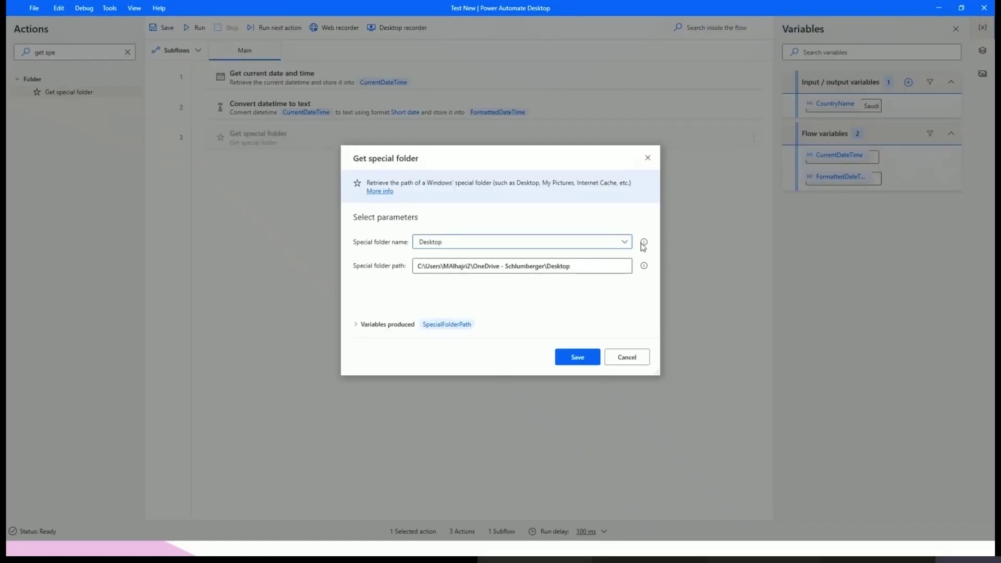
Step: Configure the action to retrieve the Desktop folder path, with SpecialFolderPath as produced variable, and save it
left_click(496, 246)
left_click(496, 219)
left_click(577, 359)
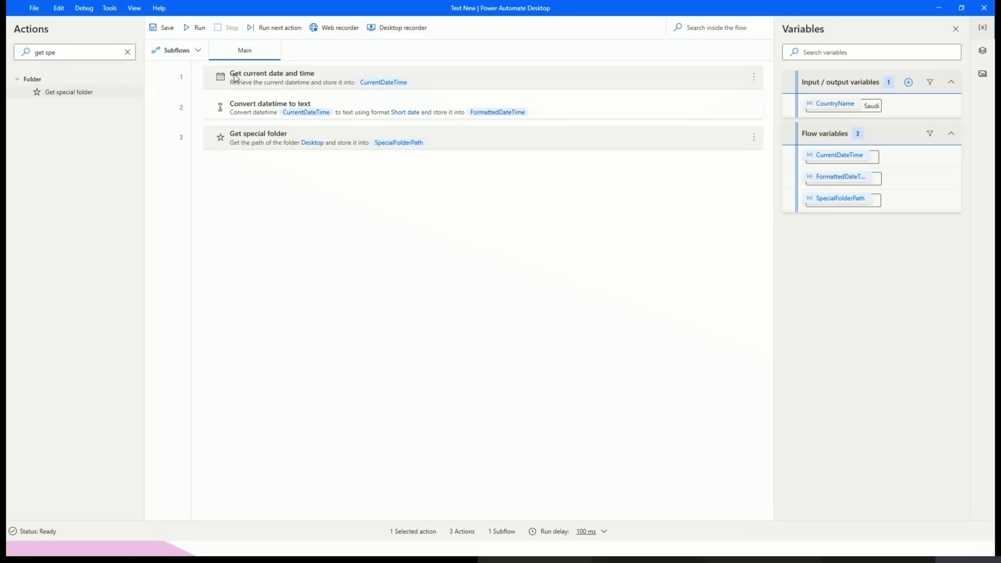
Step: Search the actions for "create" and add the Create folder action to the Main subflow
triple_click(97, 47)
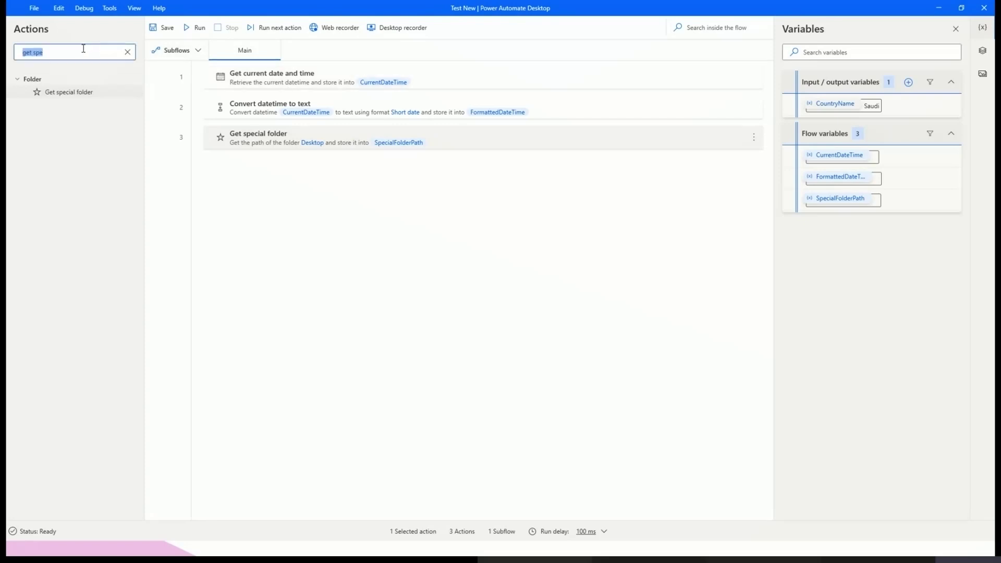
type("create")
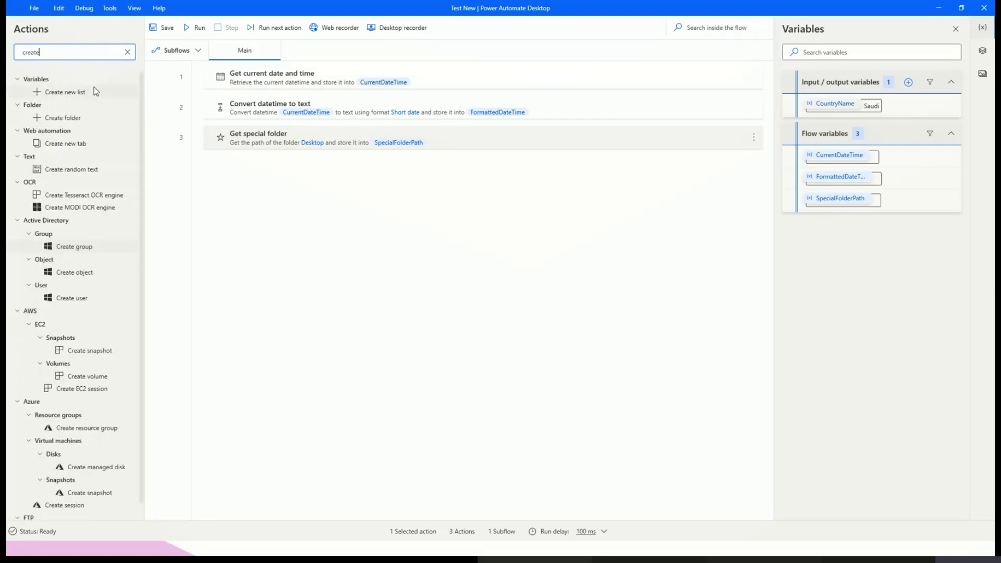
left_click(57, 116)
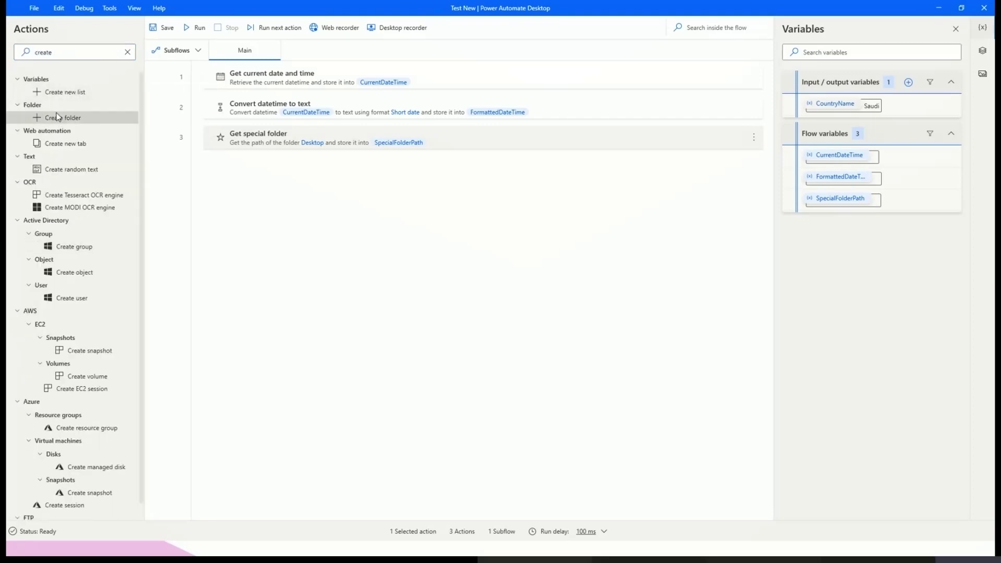
double_click(56, 115)
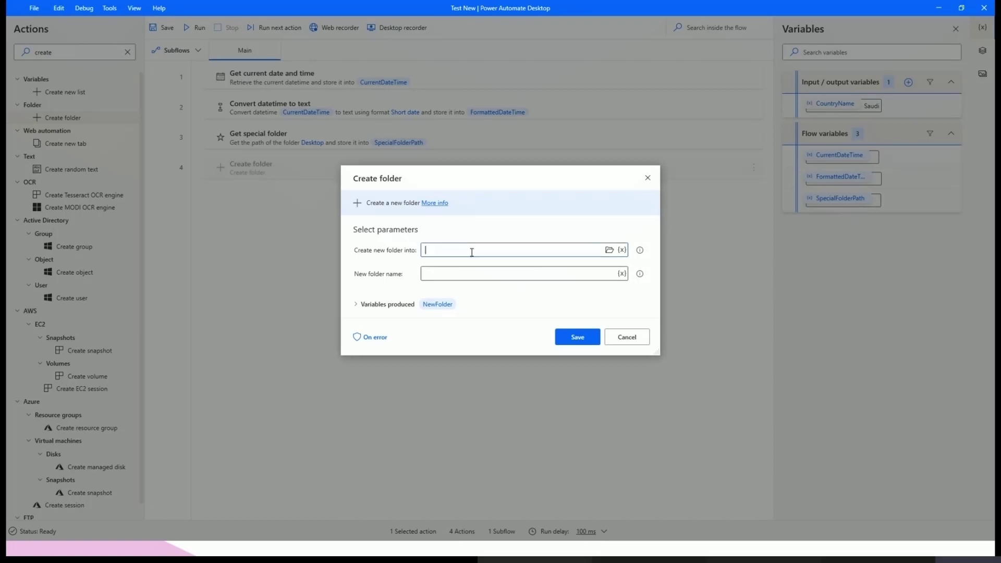
Step: Create the new folder into %SpecialFolderPath%\Countries with %CountryName% as its name, and save the action
type("%SpecialFolderPath%\\Countries")
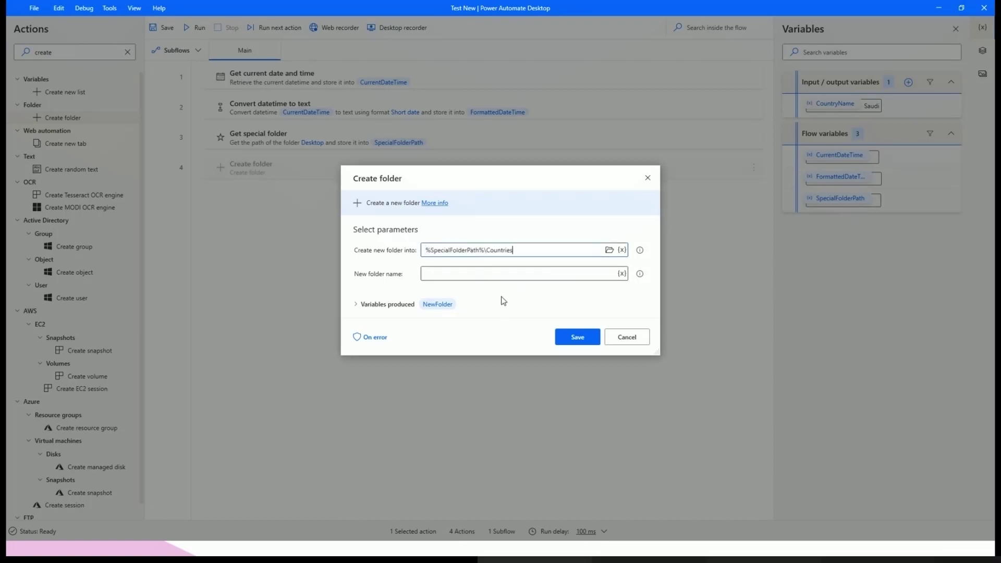
left_click(525, 275)
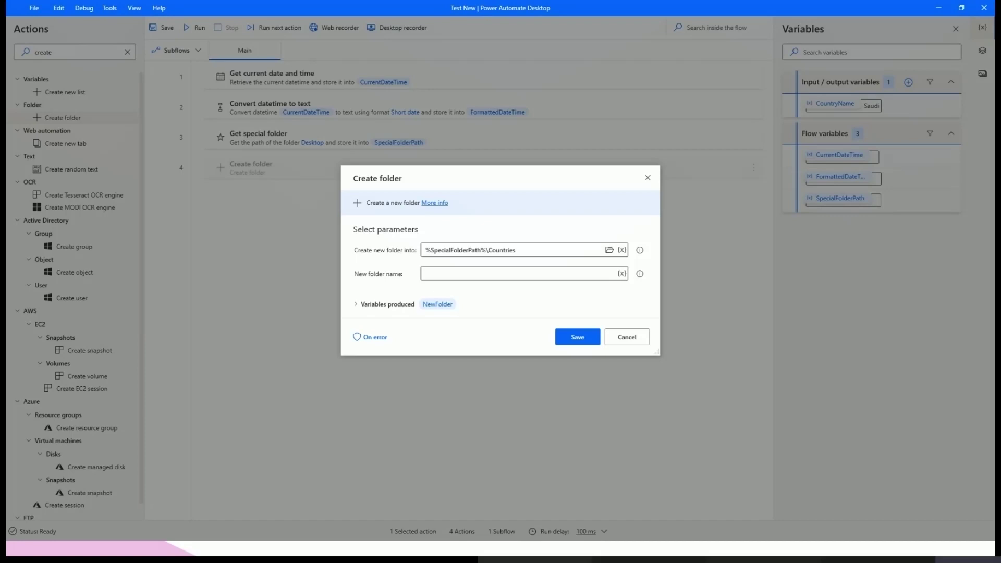
type("%CountryName%")
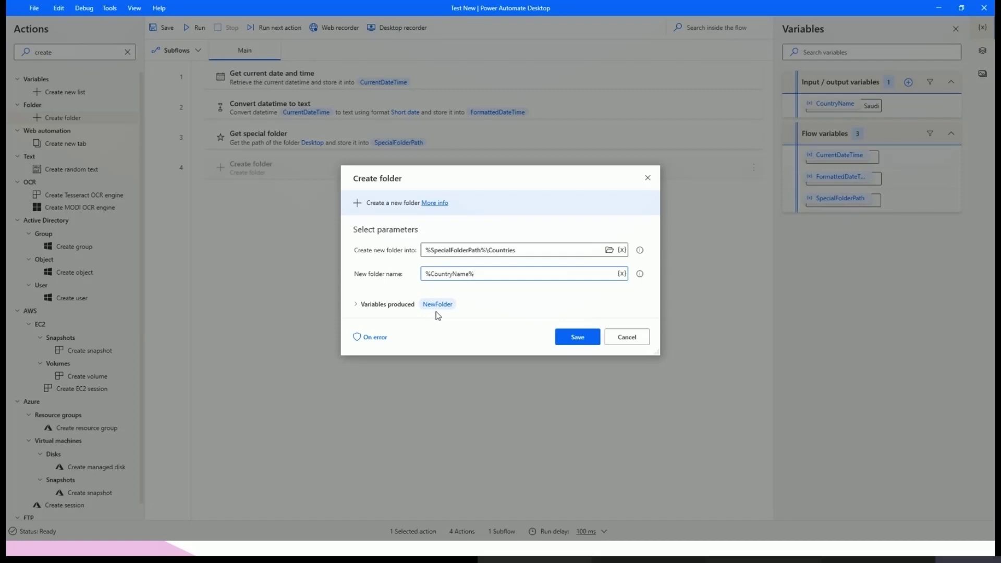
left_click(591, 342)
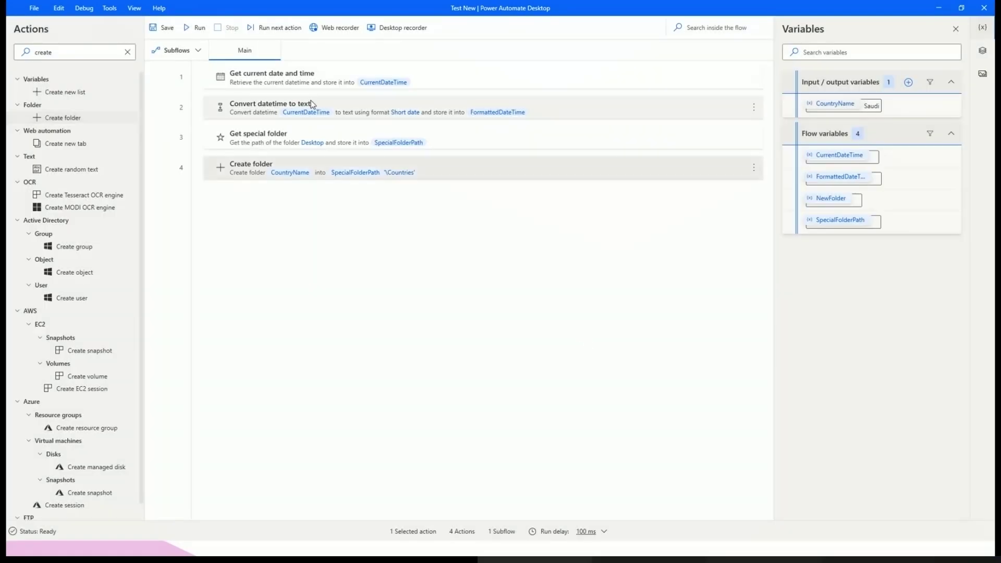
Step: Clear the action search, save the flow and dismiss the save dialog
left_click_drag(255, 79, 269, 141)
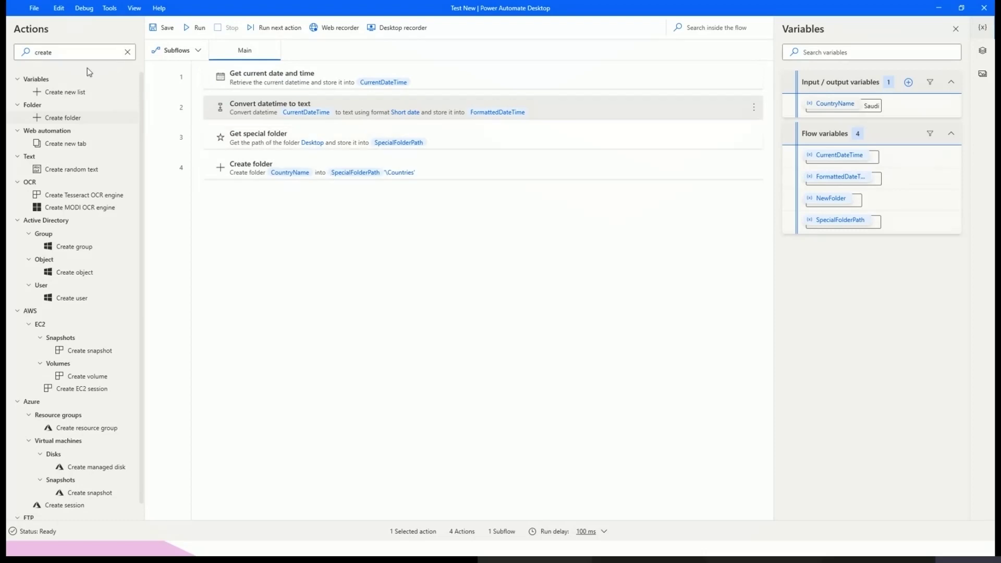
left_click(127, 52)
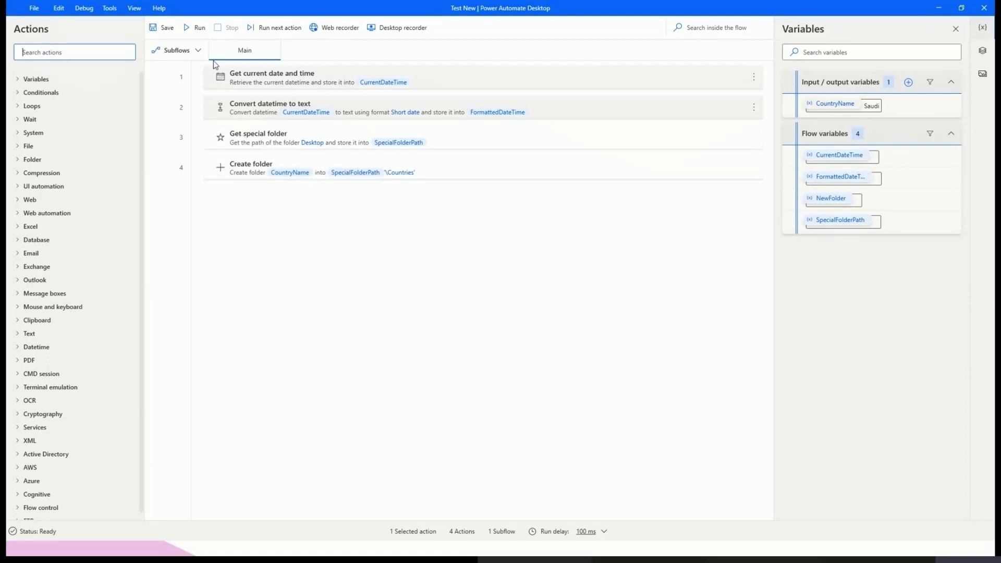
left_click(155, 28)
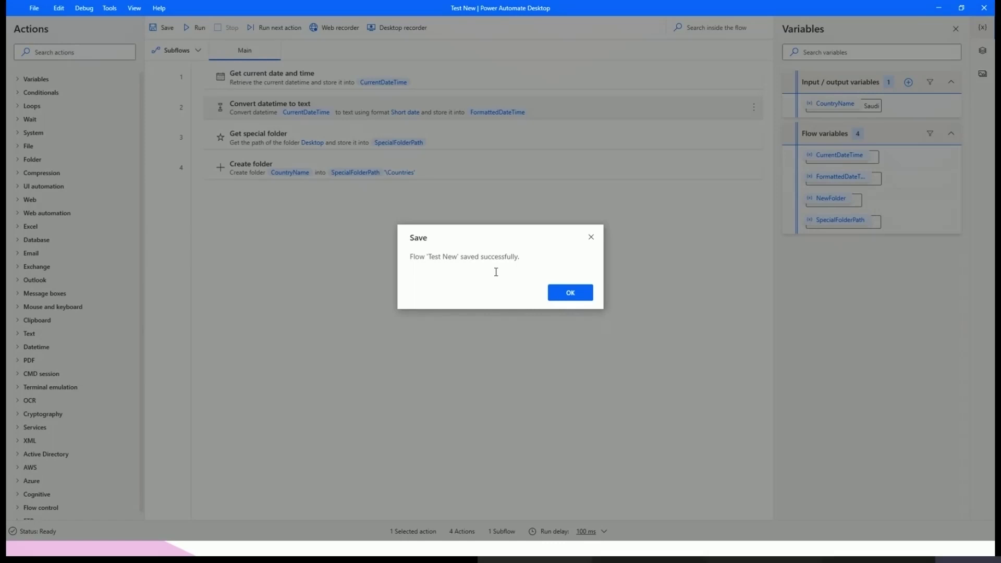
left_click(563, 296)
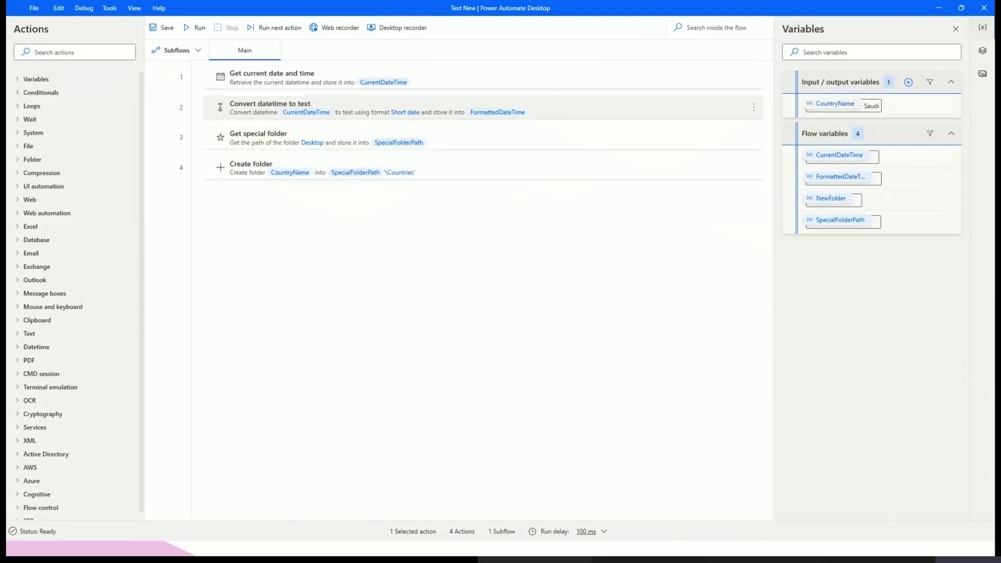
Step: Switch to File Explorer to open the Desktop folder, and run the flow to test the folder creation
key("super+e")
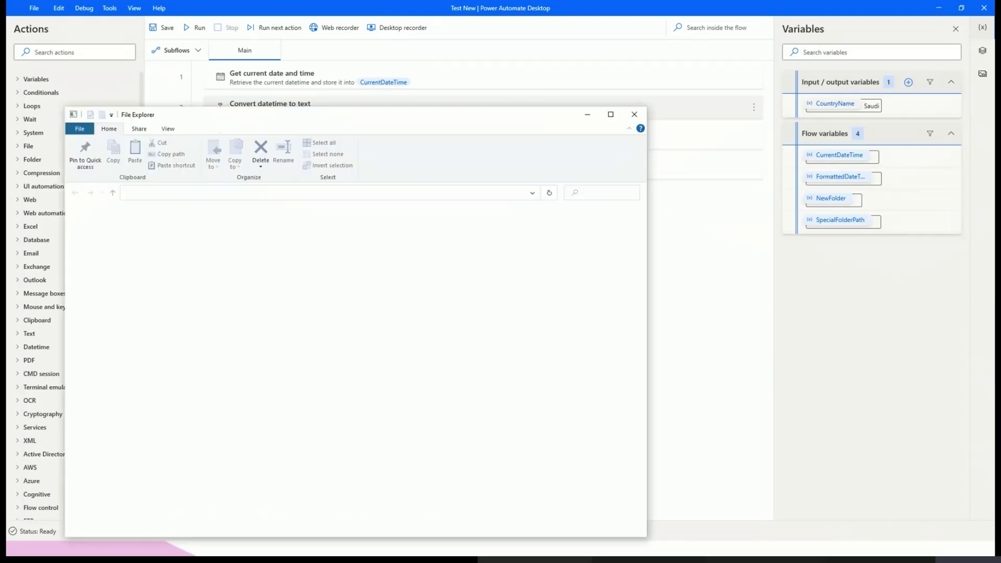
left_click_drag(234, 120, 0, 129)
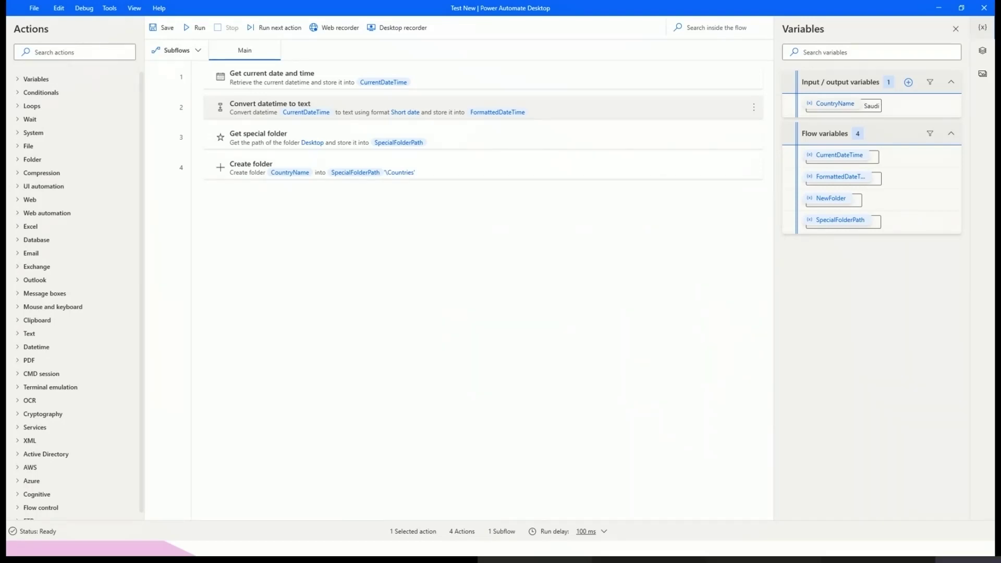
left_click_drag(0, 171, 695, 112)
left_click(281, 264)
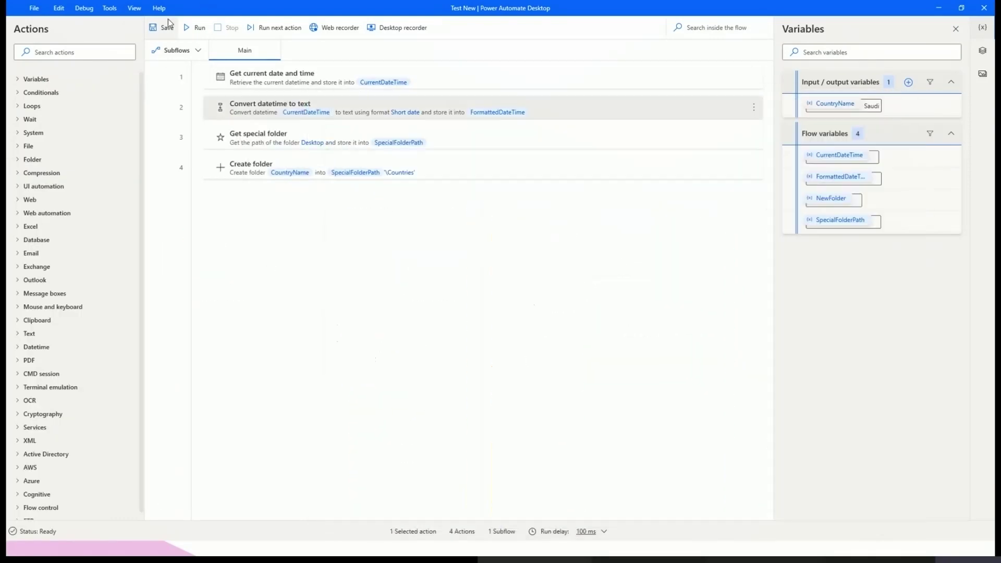
left_click(197, 27)
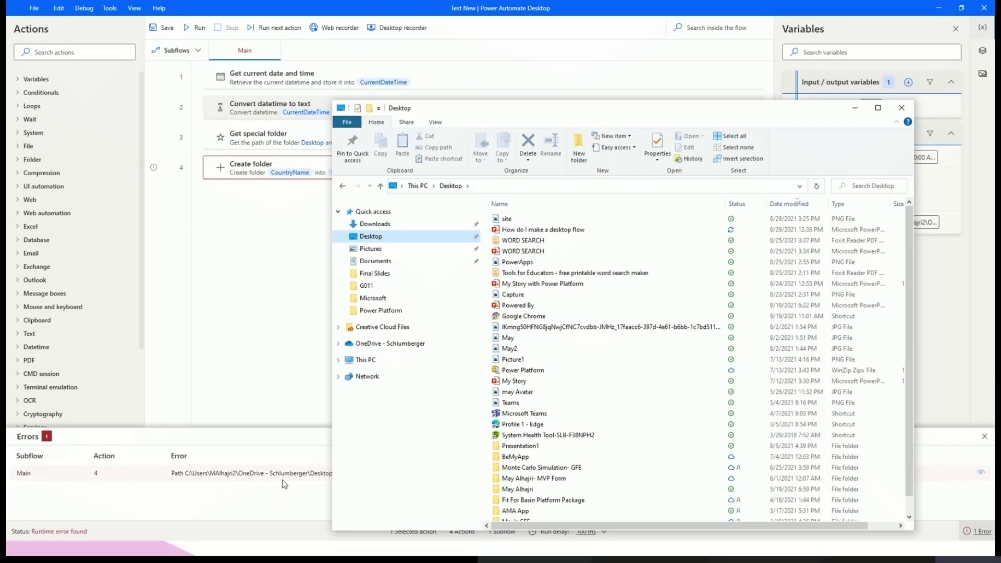
Step: Move the File Explorer window aside, inspect the Create folder action's error details, and close them
left_click_drag(536, 112, 340, 111)
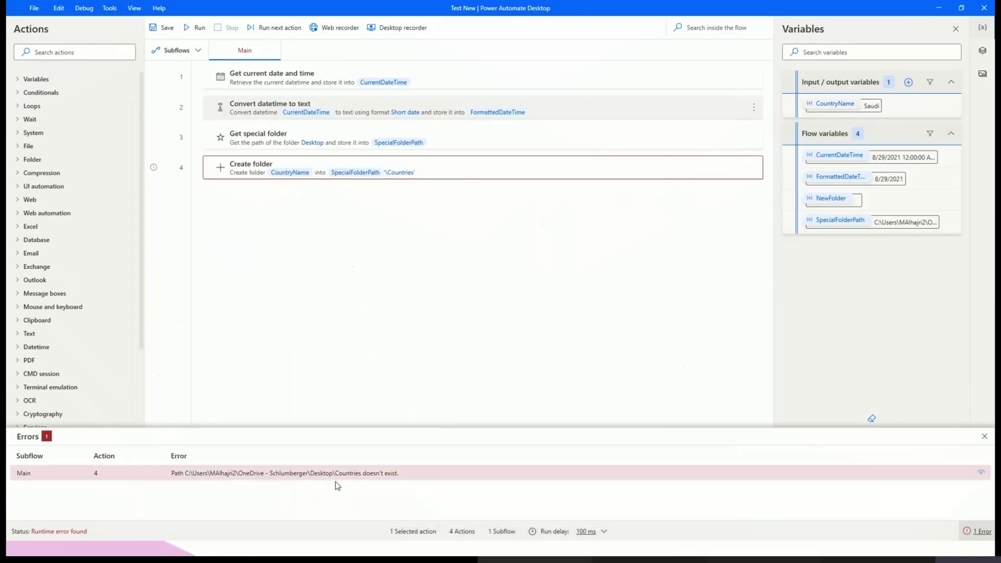
double_click(238, 474)
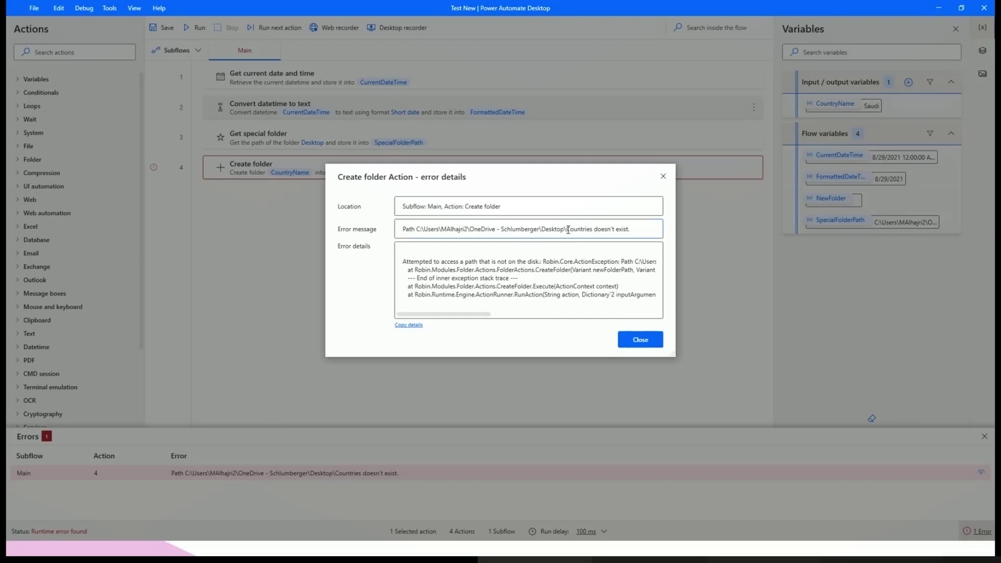
left_click_drag(587, 227, 593, 228)
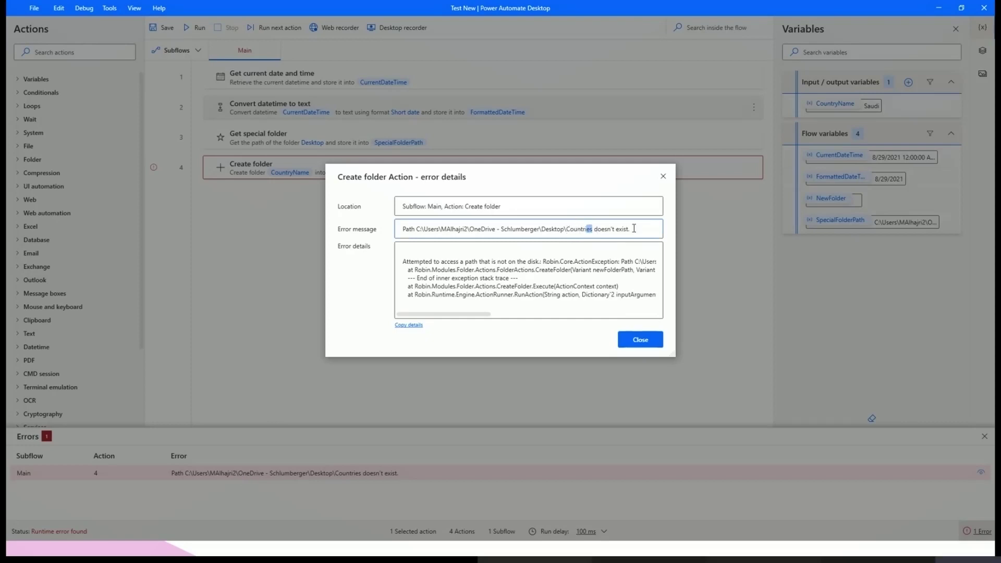
left_click(663, 178)
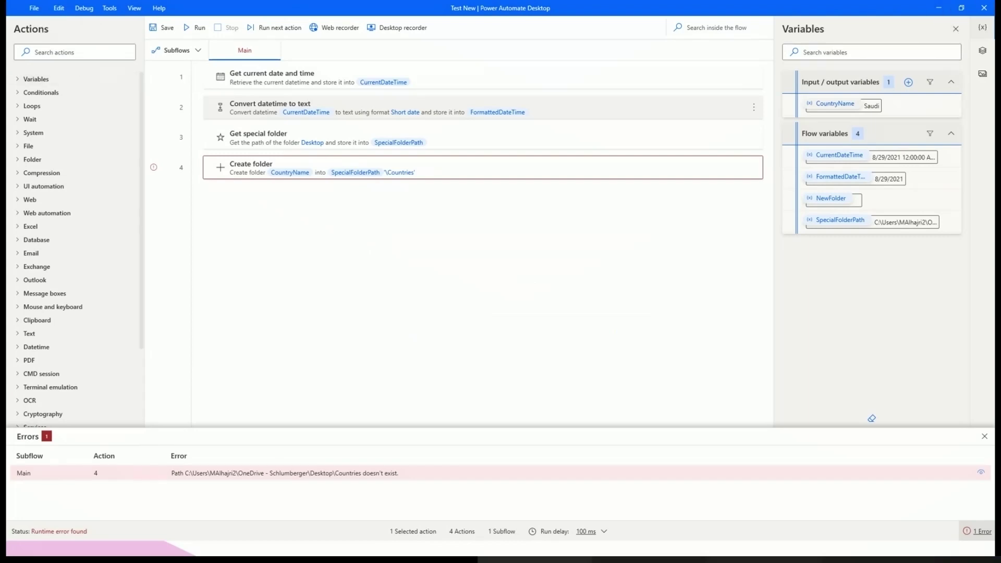
Step: Switch to the Power Automate Desktop flows console and run Test Flow with France as the CountryName input
key("super")
key("alt+Tab")
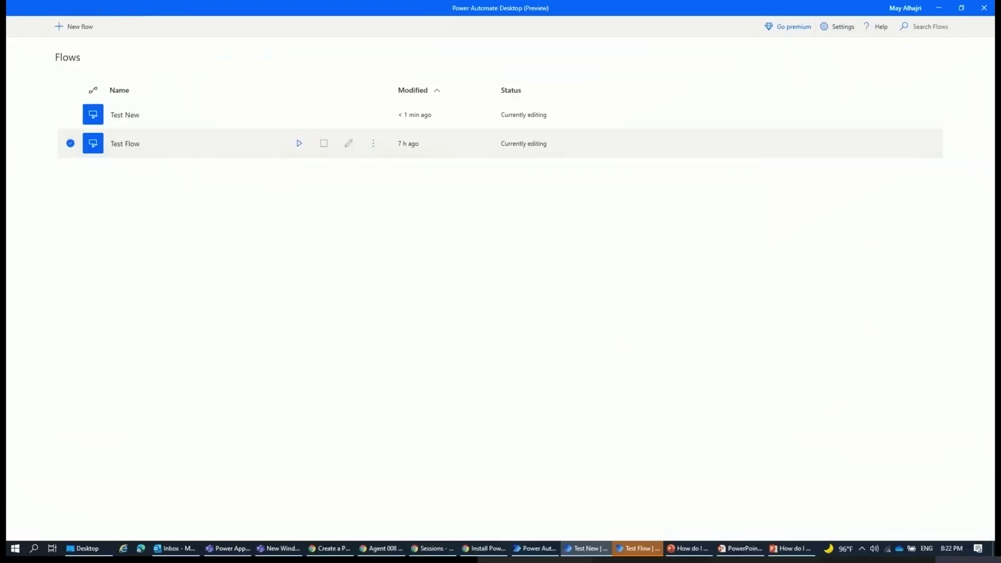
key("alt+Tab")
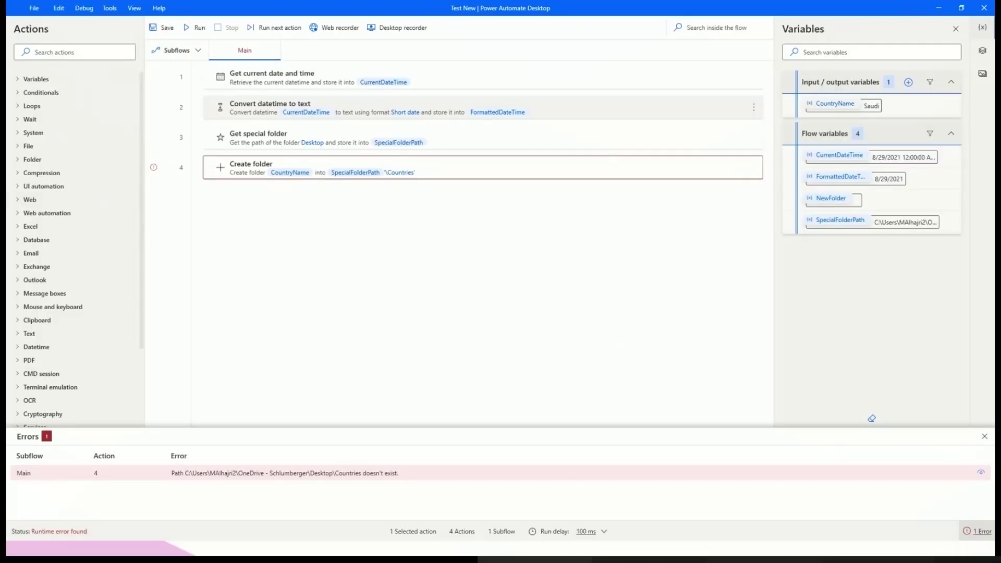
key("alt+Tab")
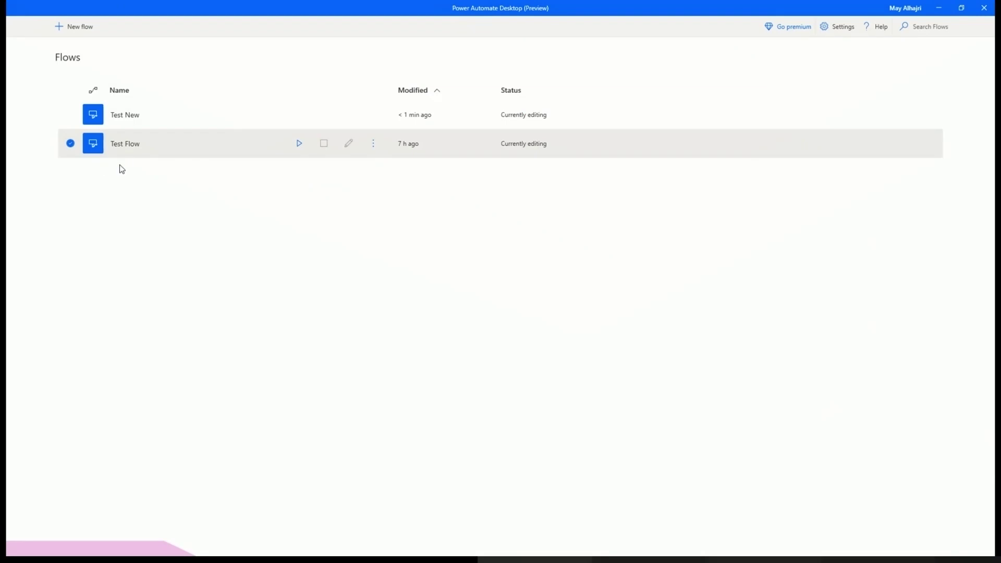
left_click(123, 120)
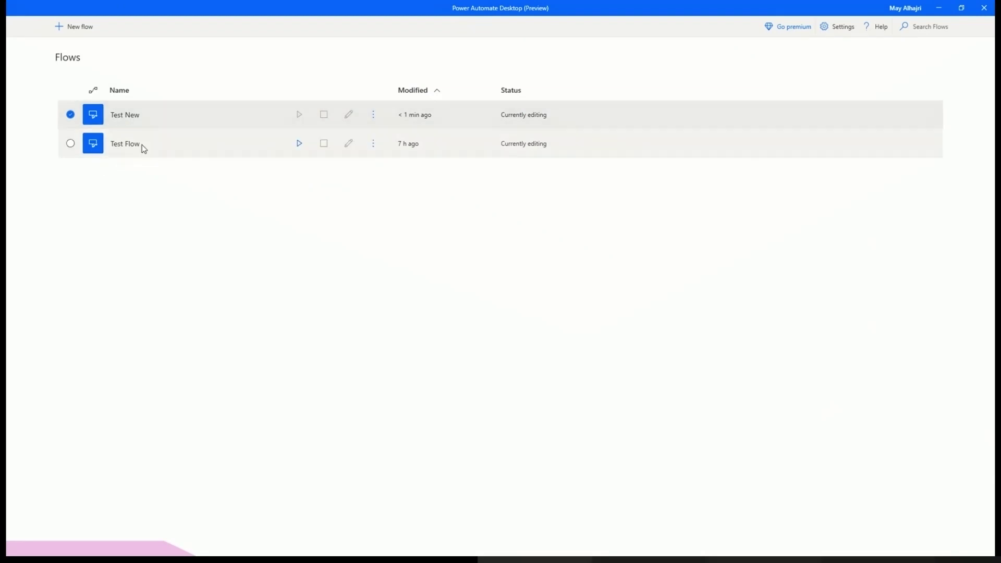
left_click(139, 151)
left_click(299, 144)
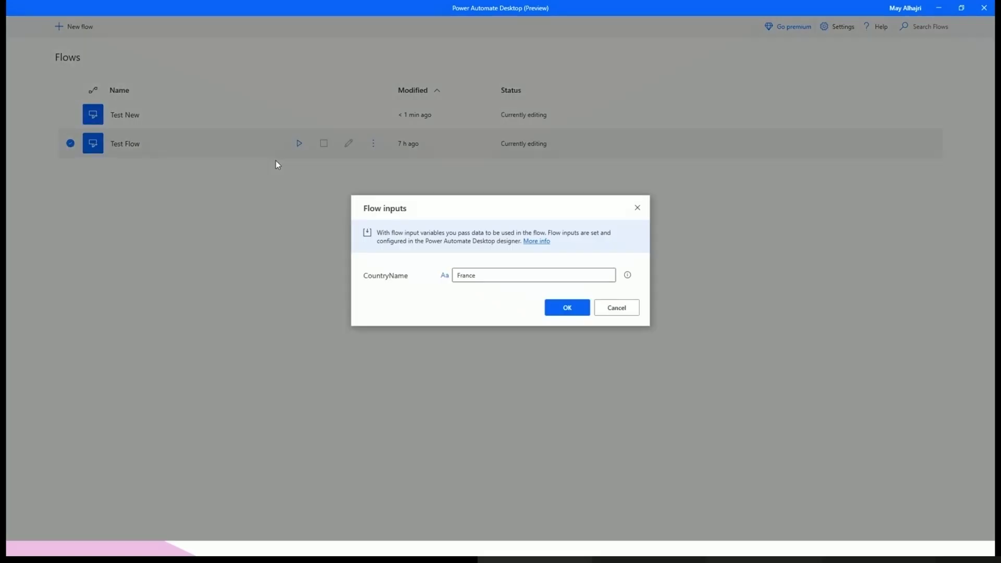
left_click(578, 311)
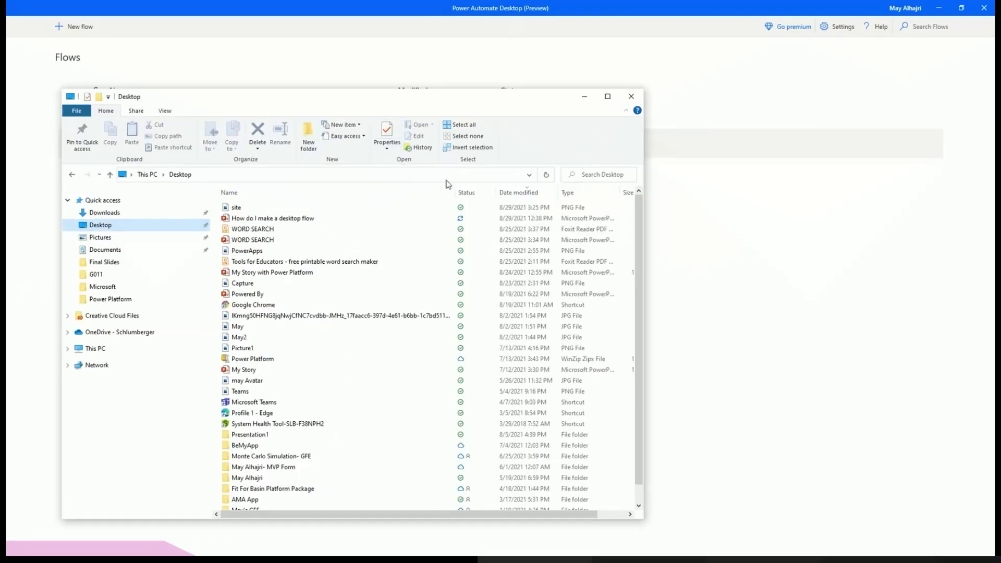
Step: Check the Desktop folder sorted by date modified in File Explorer, move its window away, and dismiss the flow outputs
left_click(511, 194)
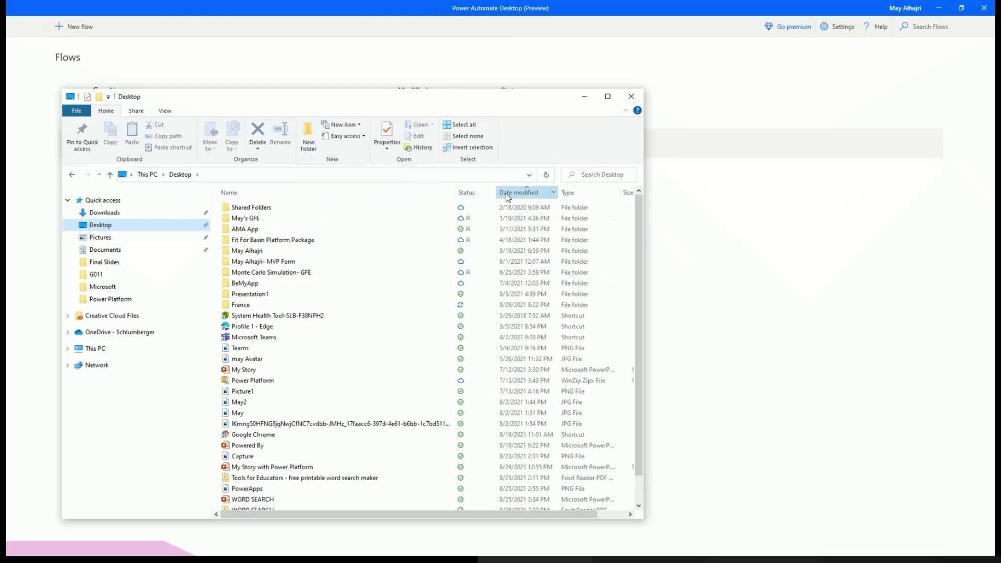
left_click(509, 193)
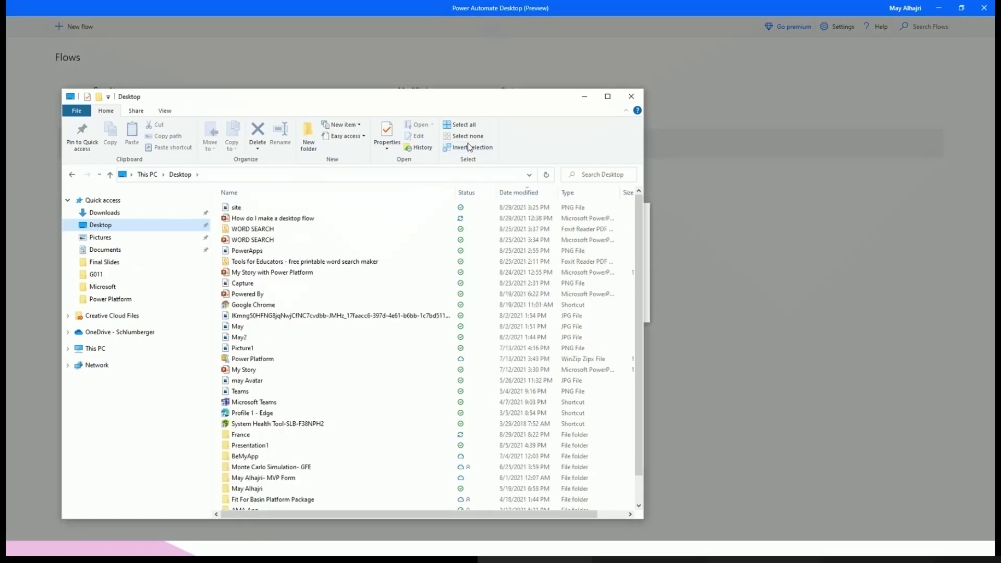
left_click_drag(475, 102, 0, 82)
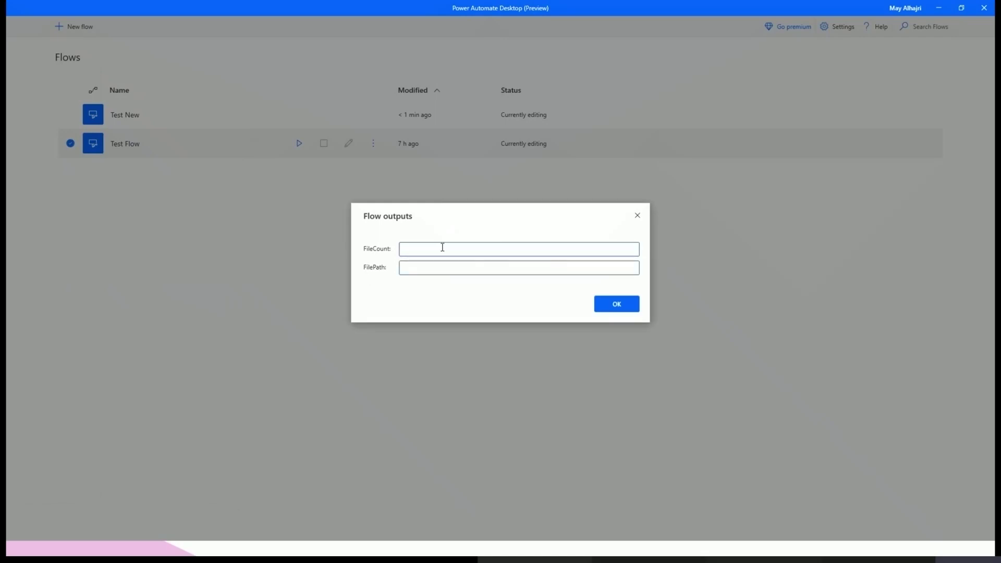
left_click(610, 305)
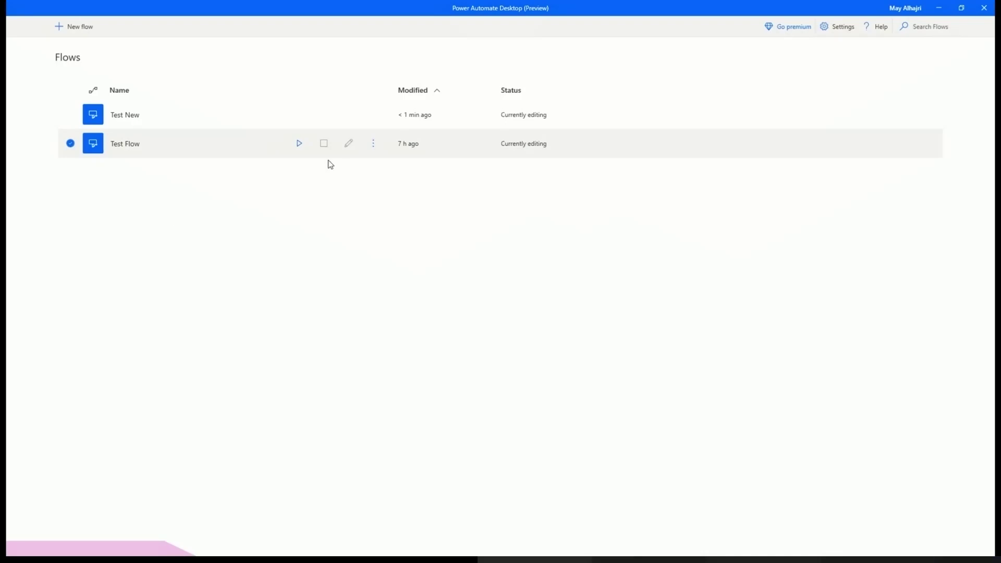
Step: Run Test Flow again with CountryName set to Saudi, and dismiss the flow outputs
left_click(298, 144)
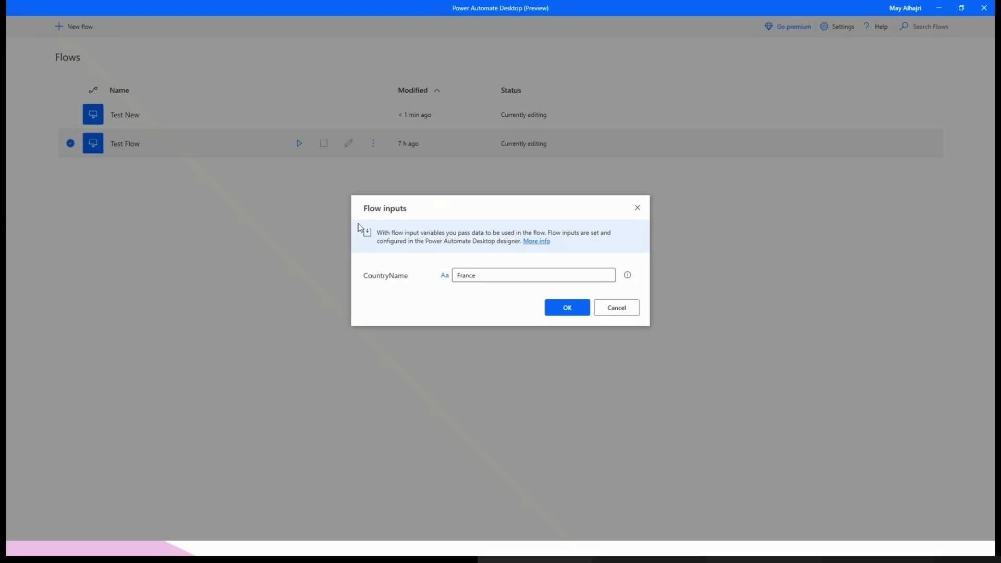
left_click_drag(477, 276, 434, 273)
type("S")
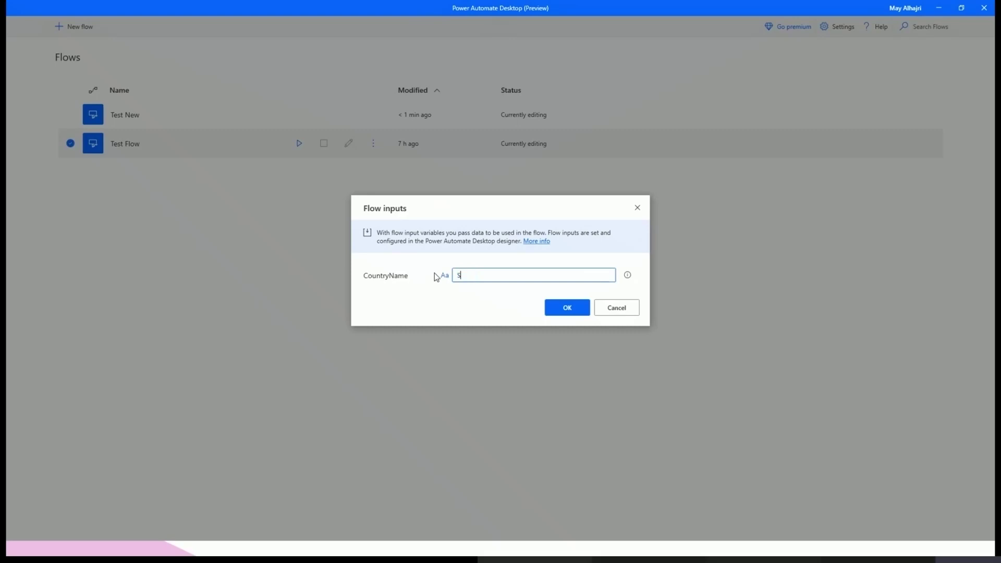
type("audi")
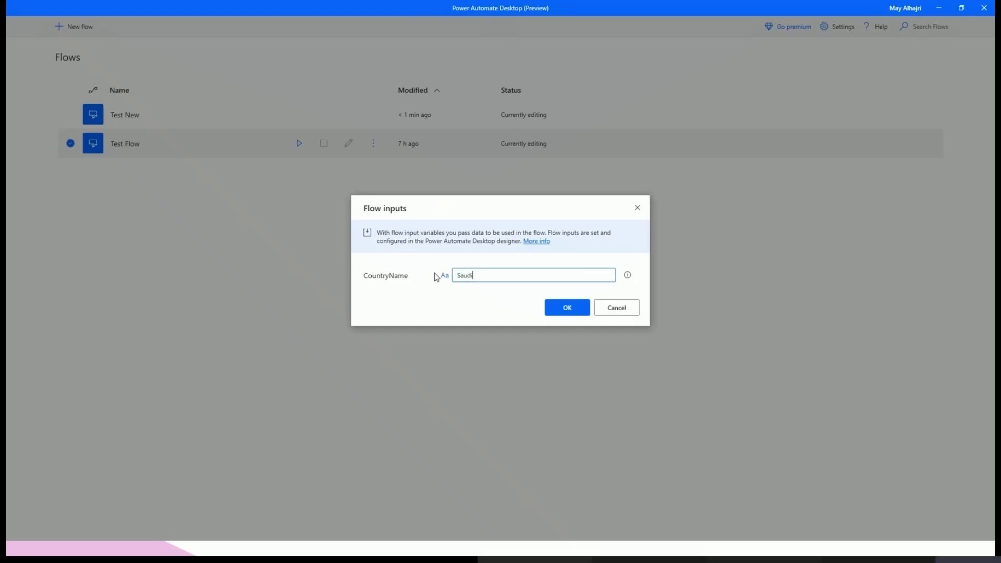
left_click(548, 308)
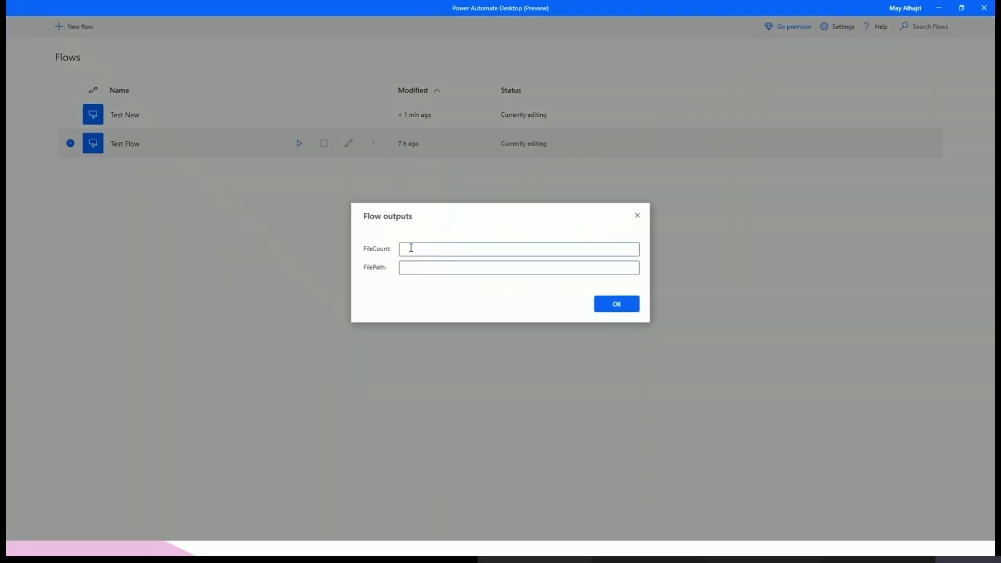
left_click(618, 305)
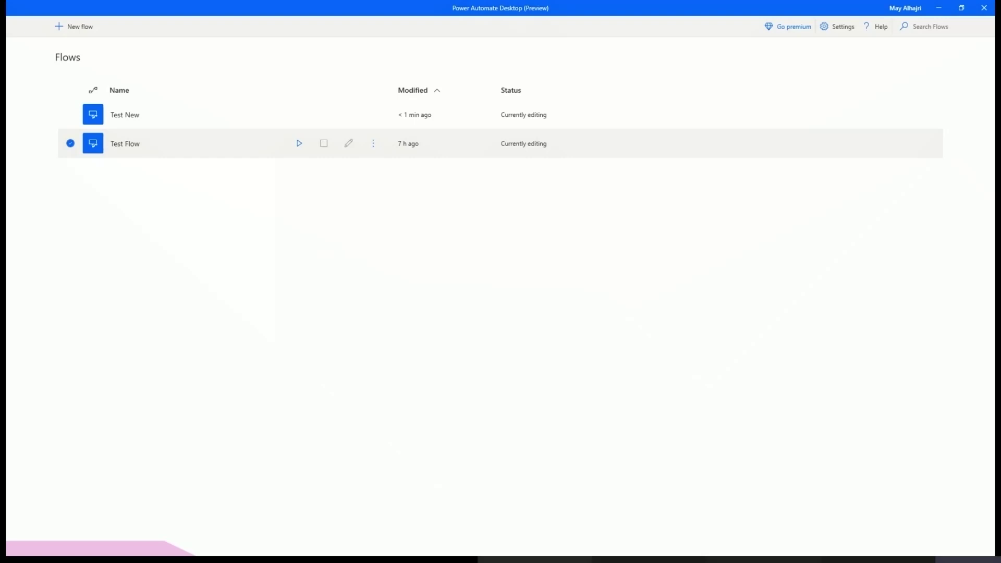
Step: Switch to File Explorer, check inside the Saudi folder, delete it from the Desktop, and move the window off the flow list
key("alt+Tab")
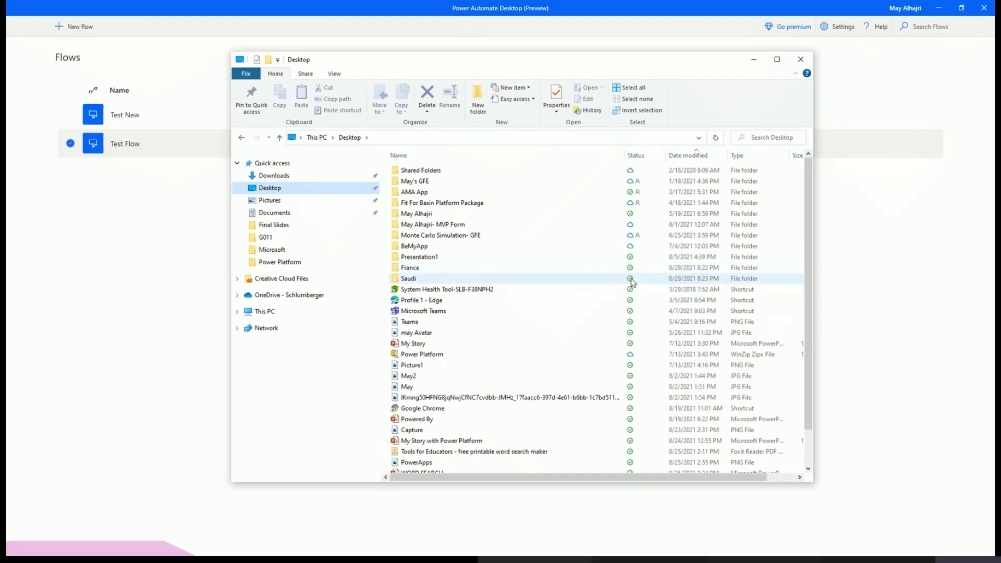
left_click(414, 282)
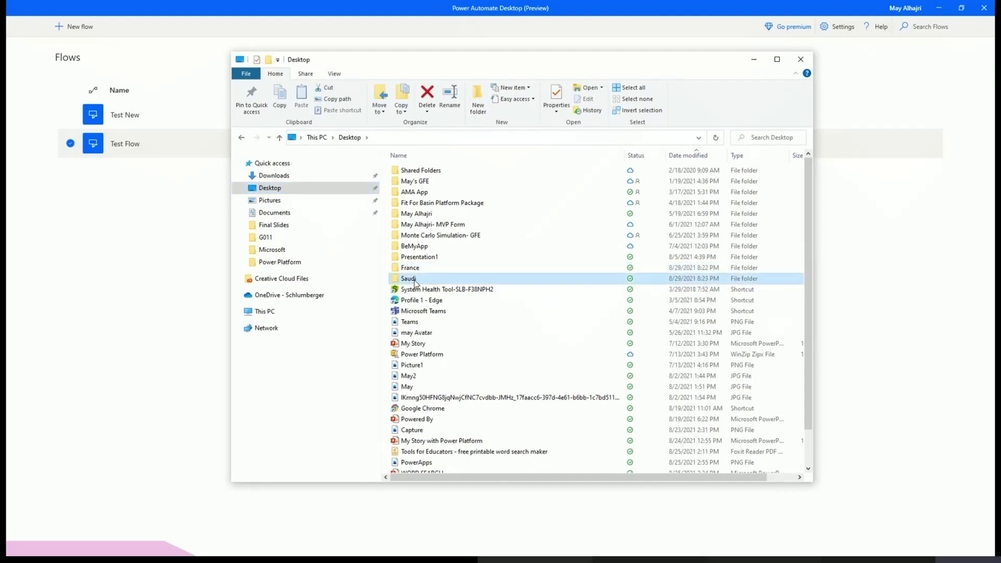
double_click(415, 282)
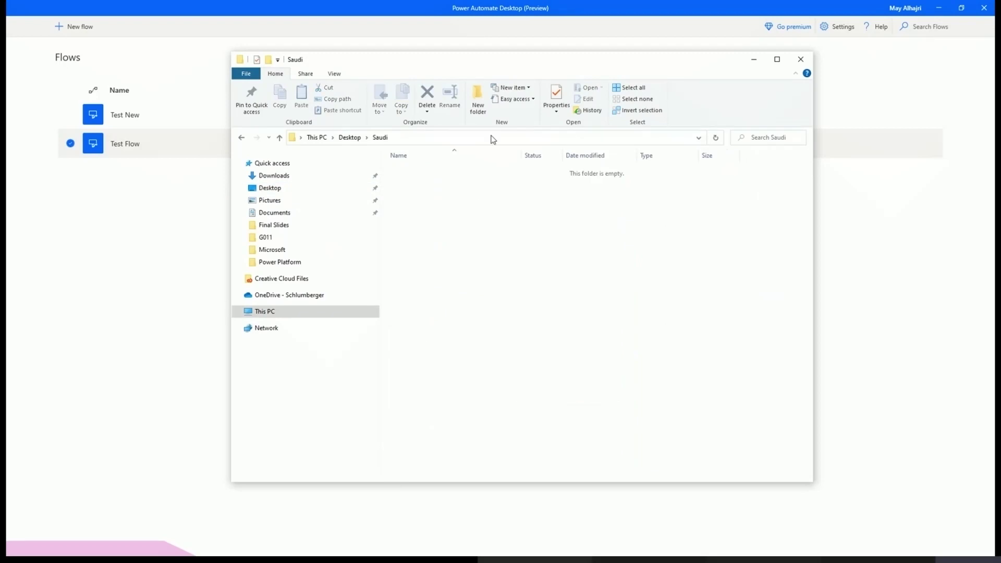
left_click(349, 137)
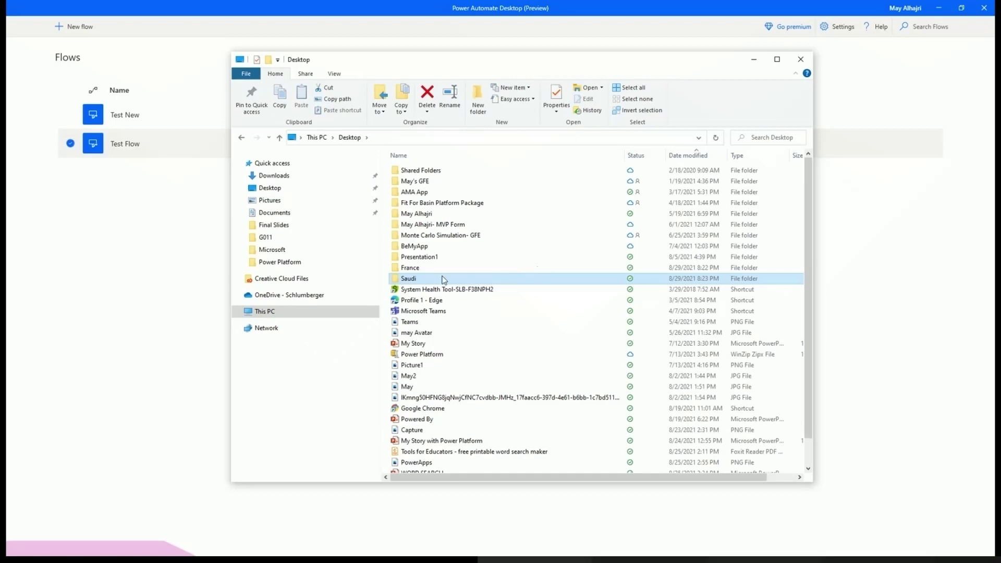
key("Delete")
left_click_drag(547, 70, 473, 168)
Step: Run Test Flow with the CountryName input set to "France & Saudi"
left_click(299, 144)
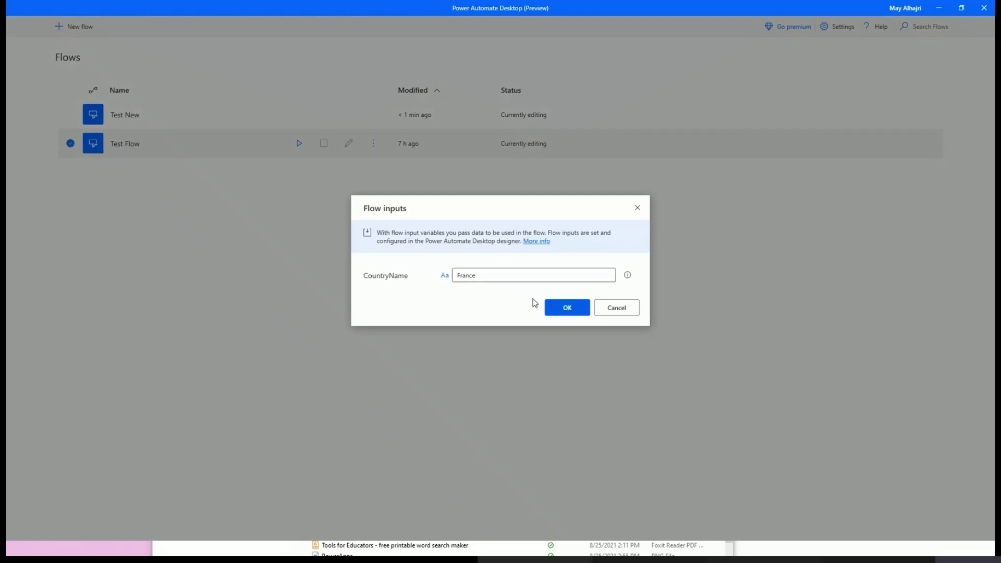
left_click(510, 277)
key("ctrl+a")
key("Right")
type("& Saudi")
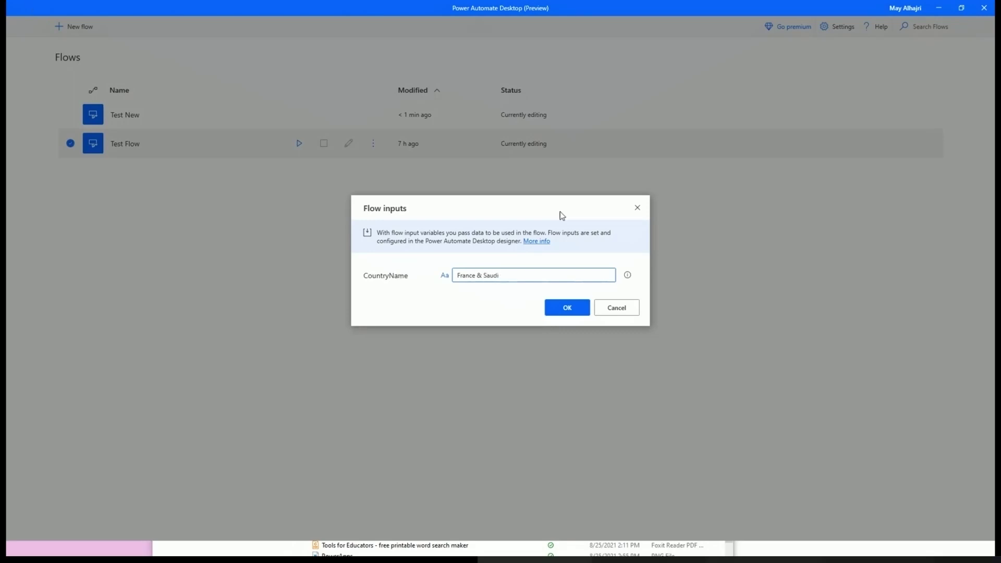
left_click(567, 307)
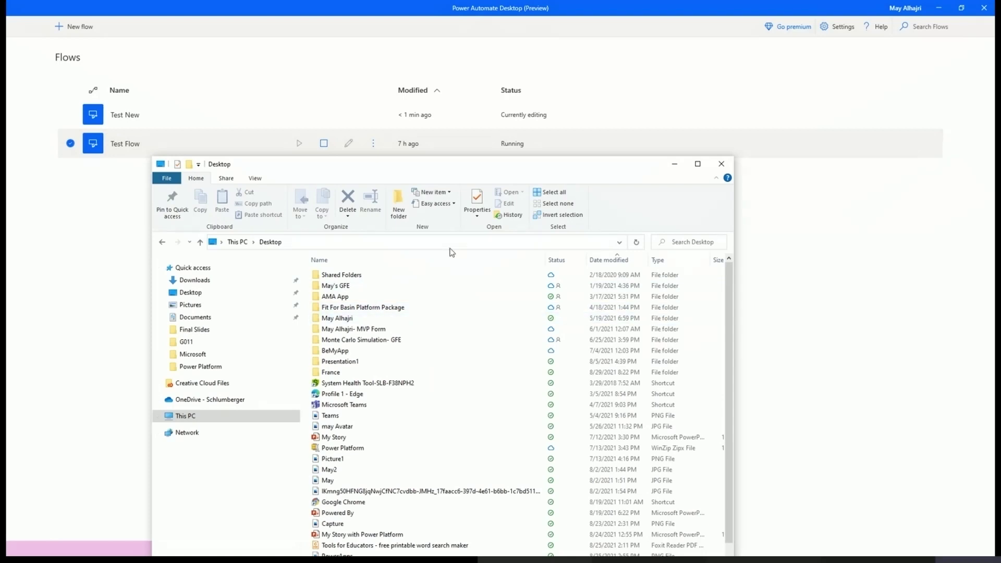
Step: Inspect the France & Saudi folder on the Desktop in File Explorer, and dismiss the flow outputs
left_click_drag(500, 169, 661, 172)
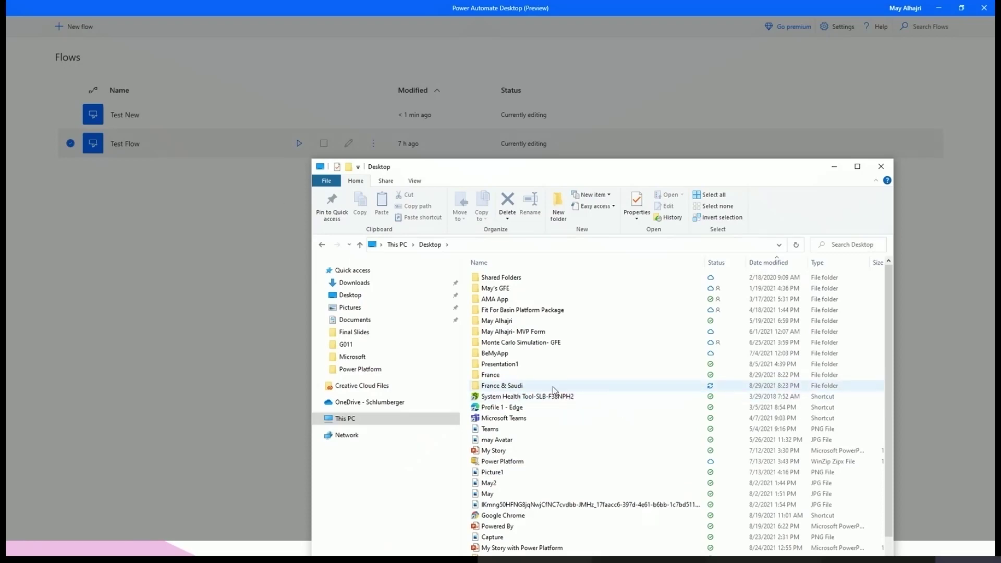
double_click(514, 387)
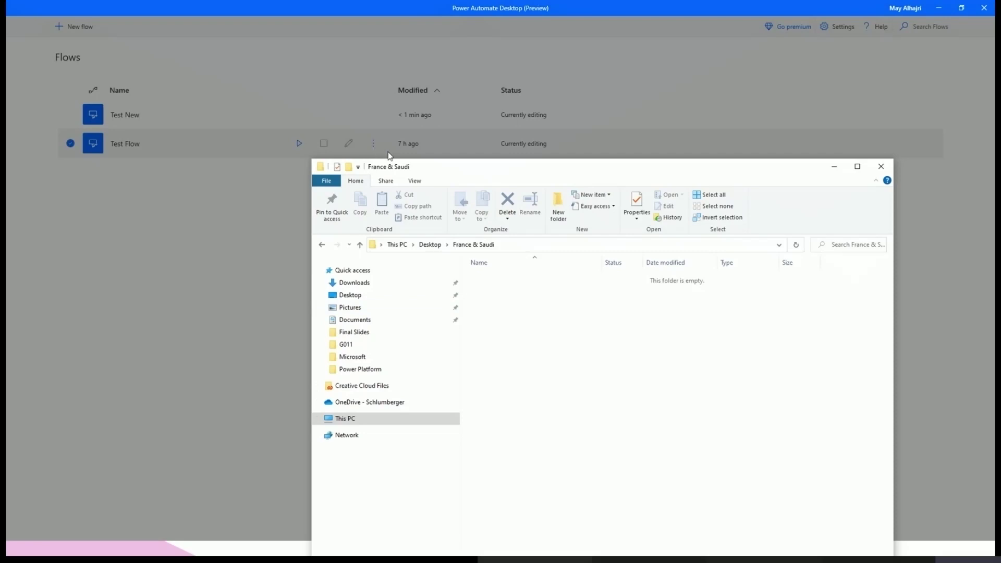
left_click_drag(463, 173, 253, 181)
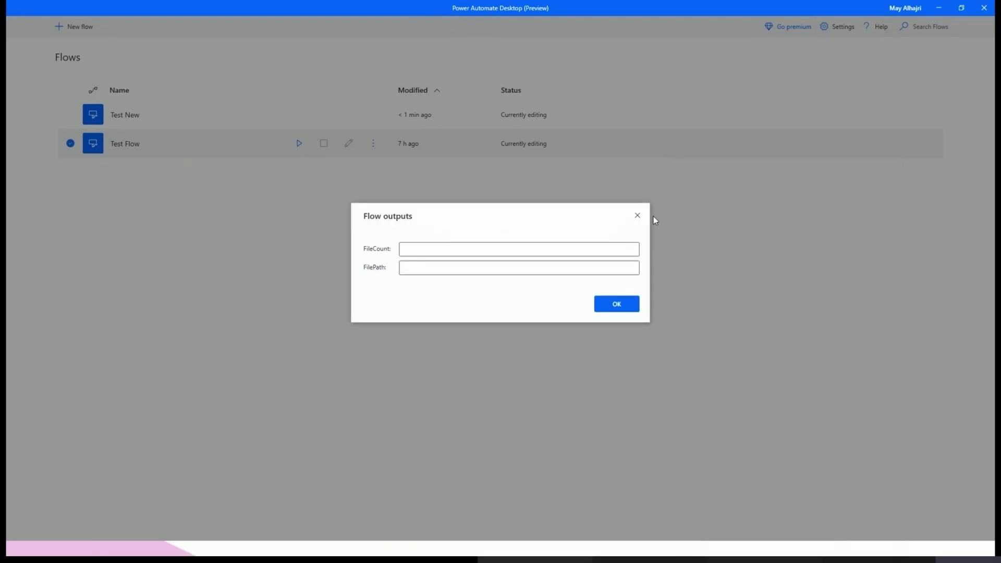
left_click(643, 215)
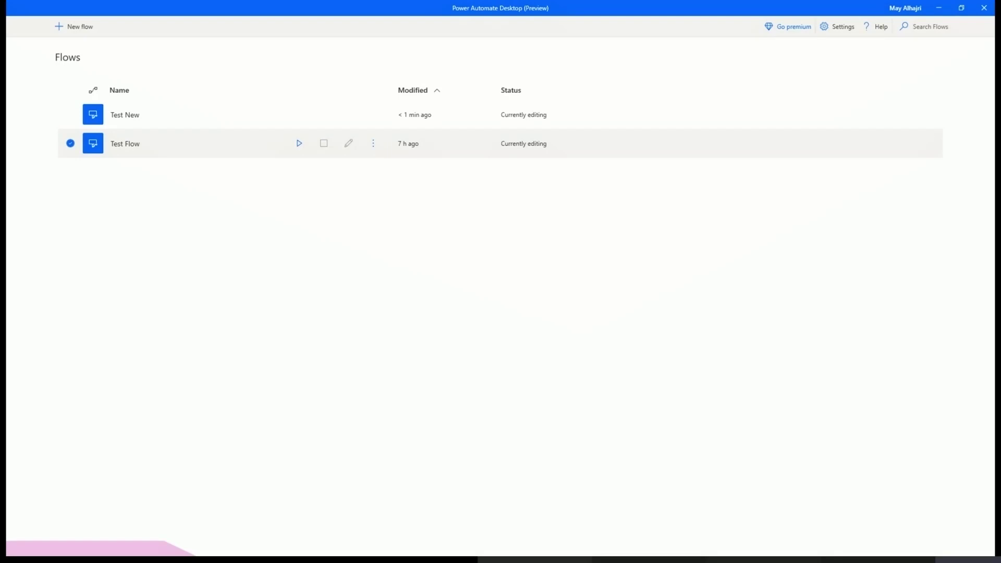
Step: Switch to the browser's Manage machines documentation and read through the Register a new machine section
left_click_drag(7, 63, 407, 70)
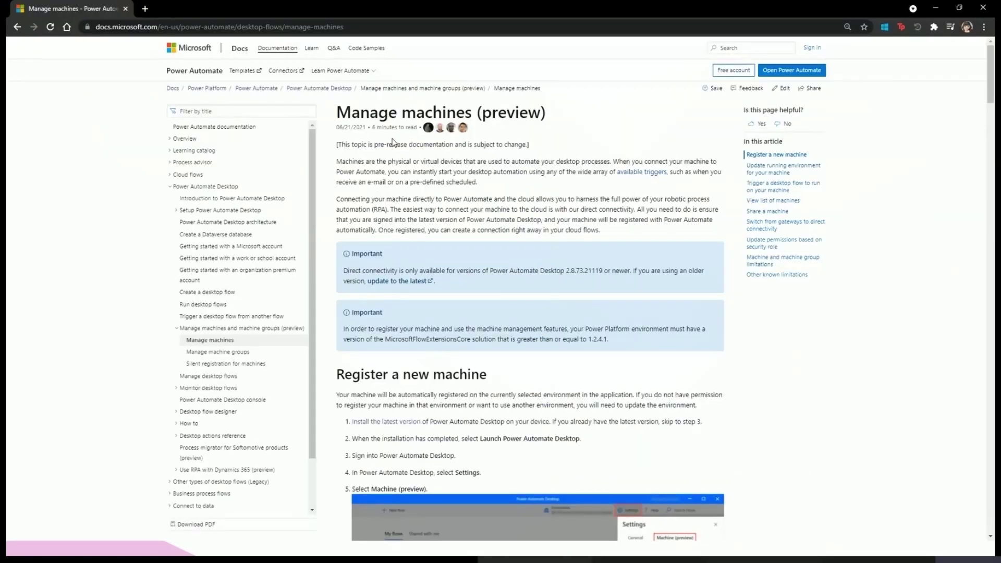
scroll(461, 418, "down", 5)
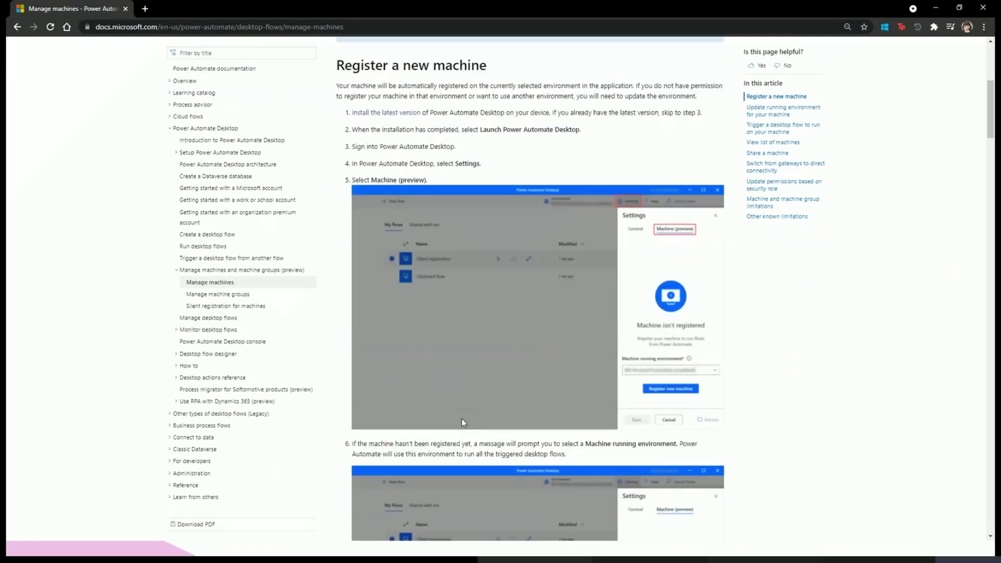
scroll(462, 418, "up", 2)
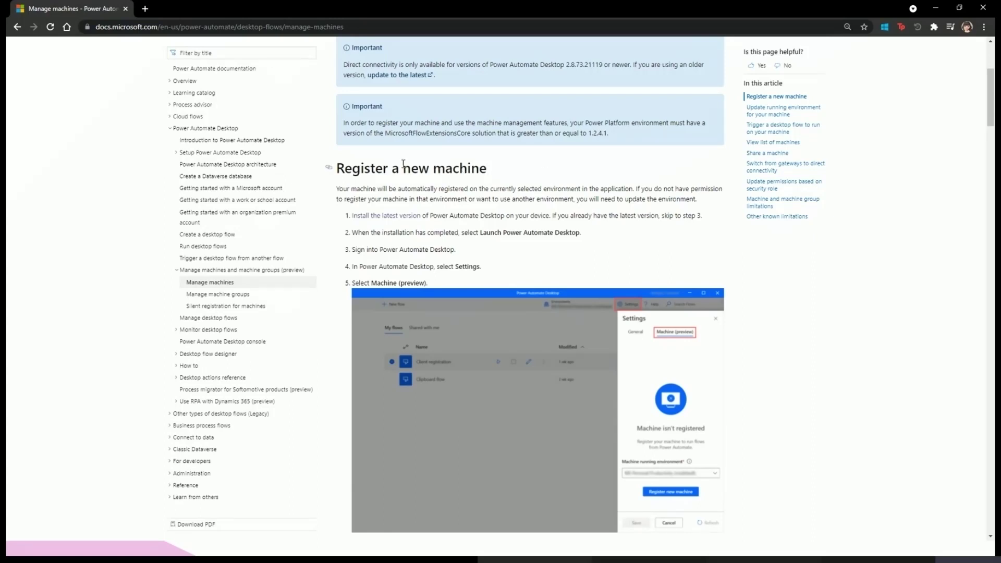
left_click_drag(400, 166, 489, 169)
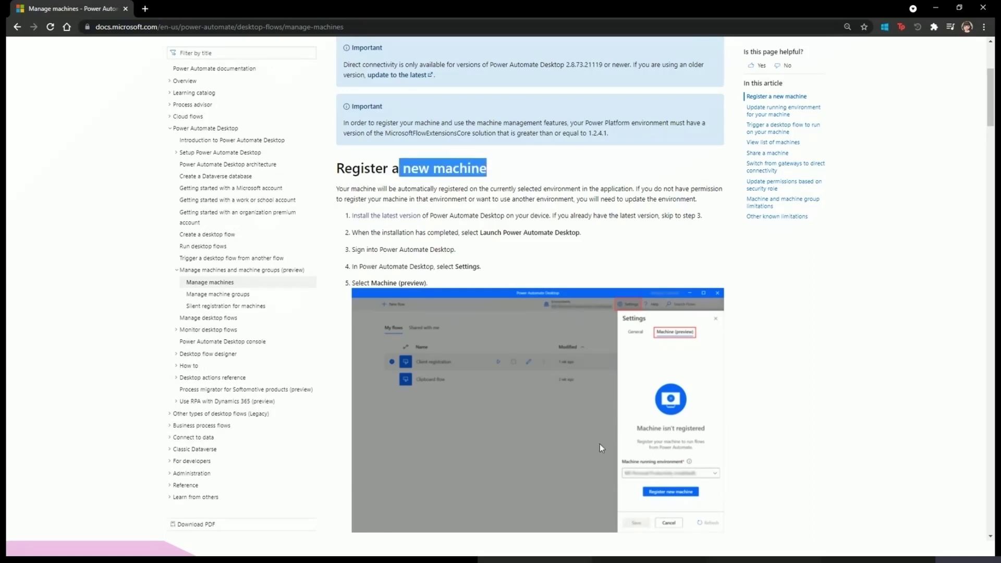
scroll(597, 411, "down", 3)
scroll(537, 284, "up", 4)
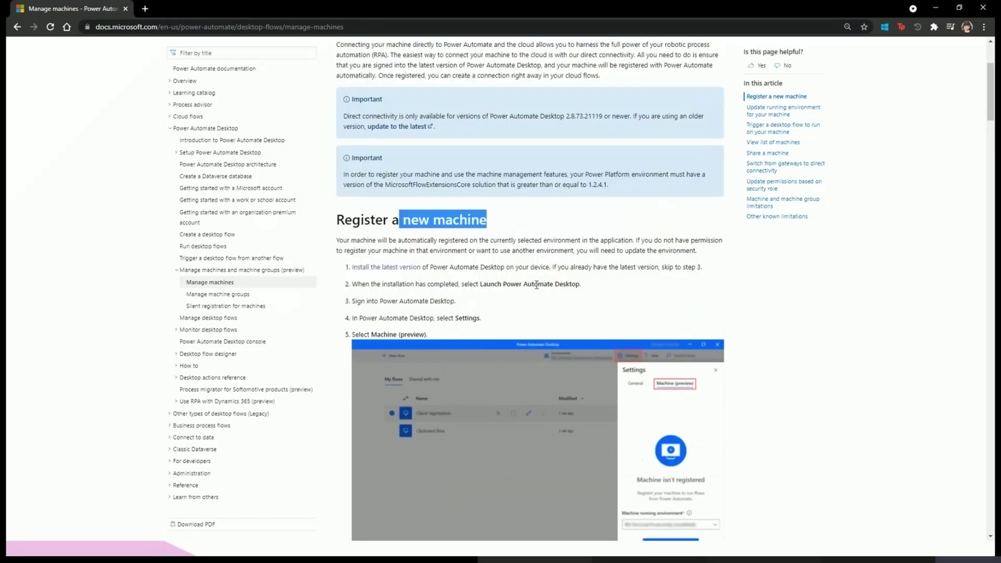
Step: Read the machine registration steps, running environment update and desktop flow trigger sections of the documentation, and minimize the browser
scroll(490, 313, "down", 3)
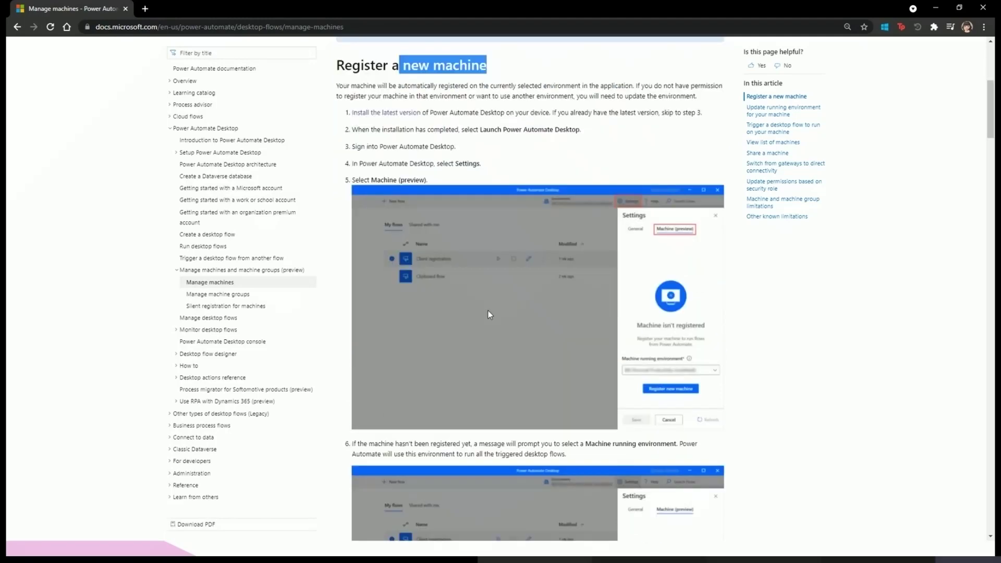
scroll(489, 313, "down", 9)
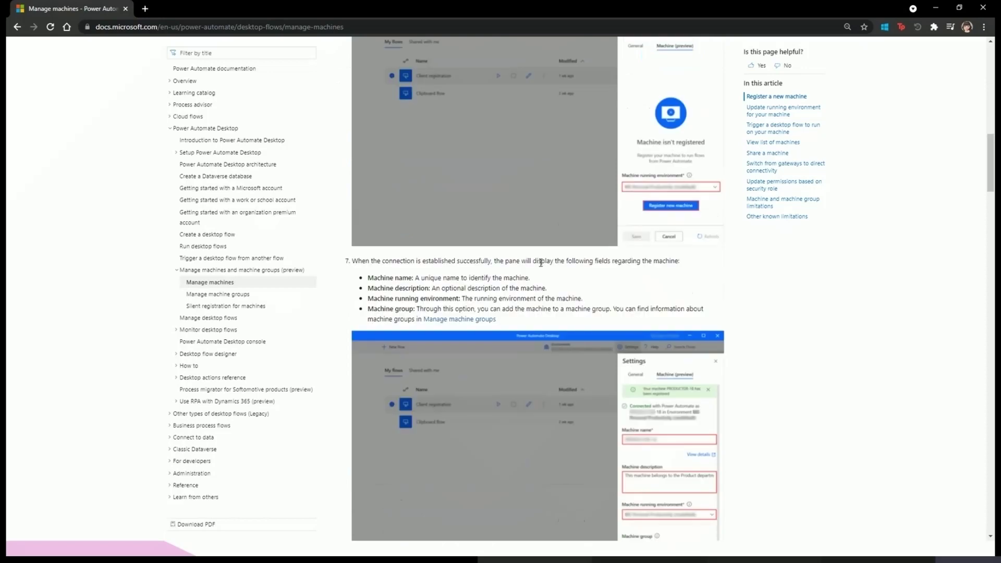
scroll(571, 358, "down", 10)
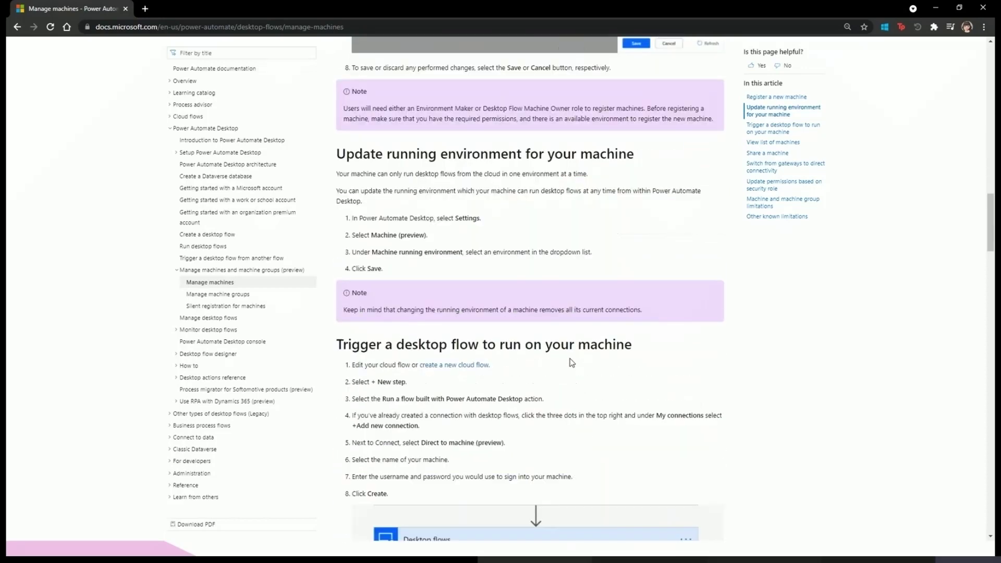
scroll(571, 363, "down", 4)
scroll(571, 362, "up", 8)
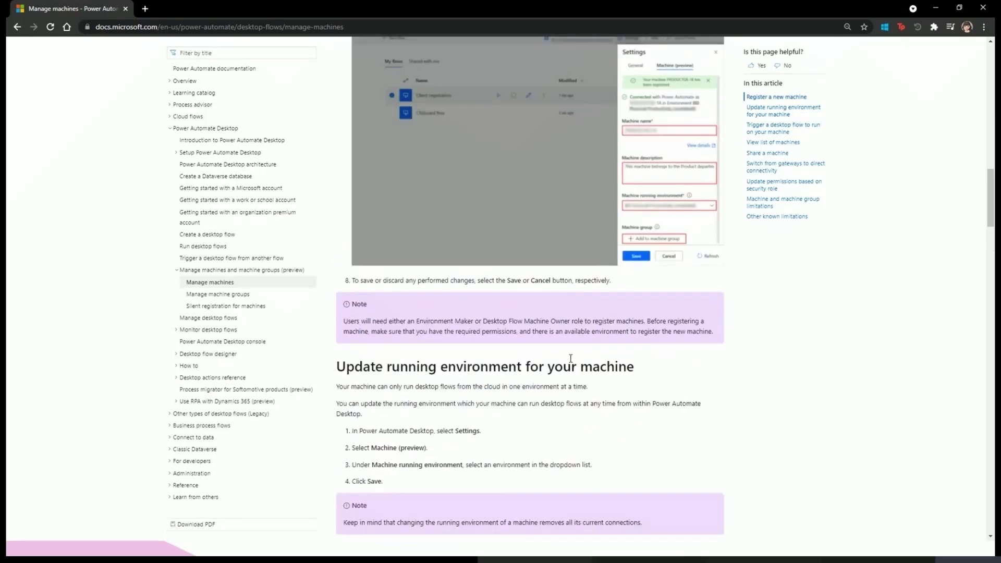
scroll(571, 359, "down", 1)
scroll(572, 362, "up", 7)
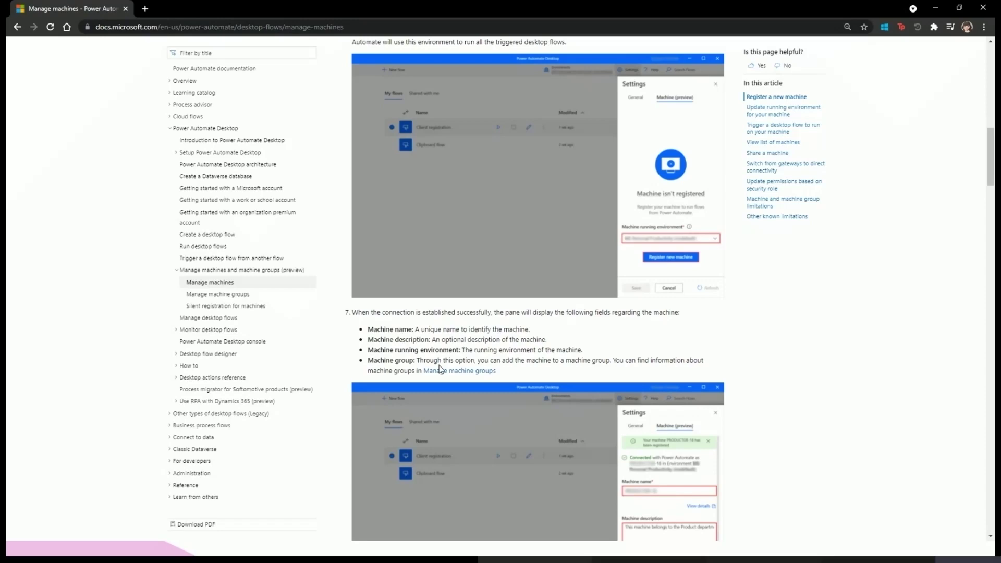
scroll(439, 366, "down", 10)
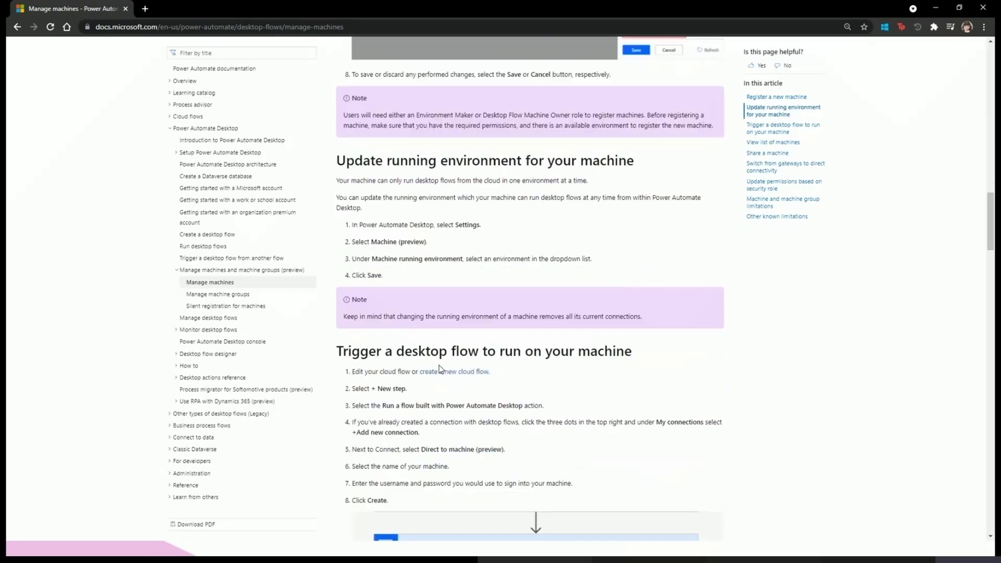
scroll(439, 369, "down", 4)
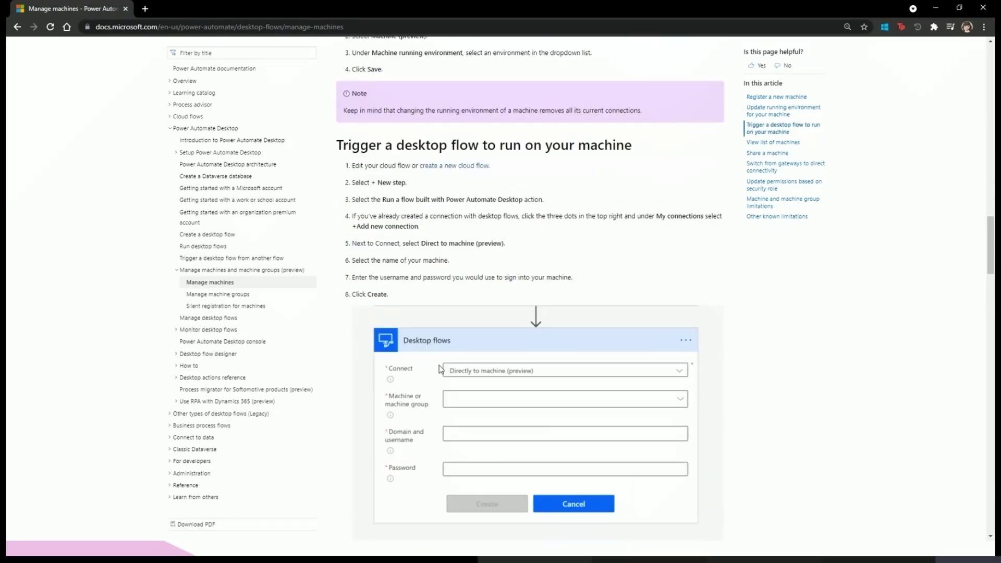
scroll(440, 368, "up", 7)
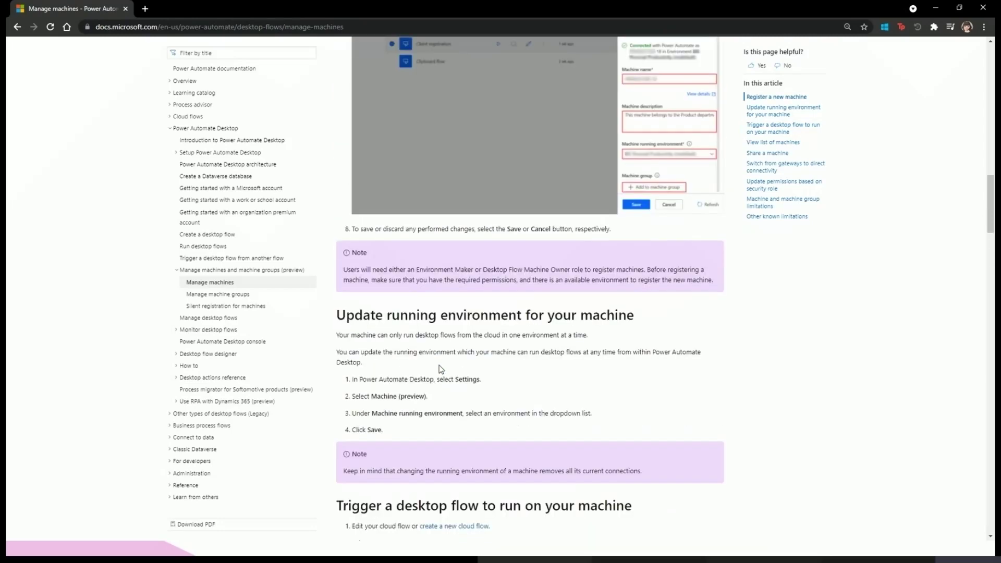
scroll(439, 365, "up", 4)
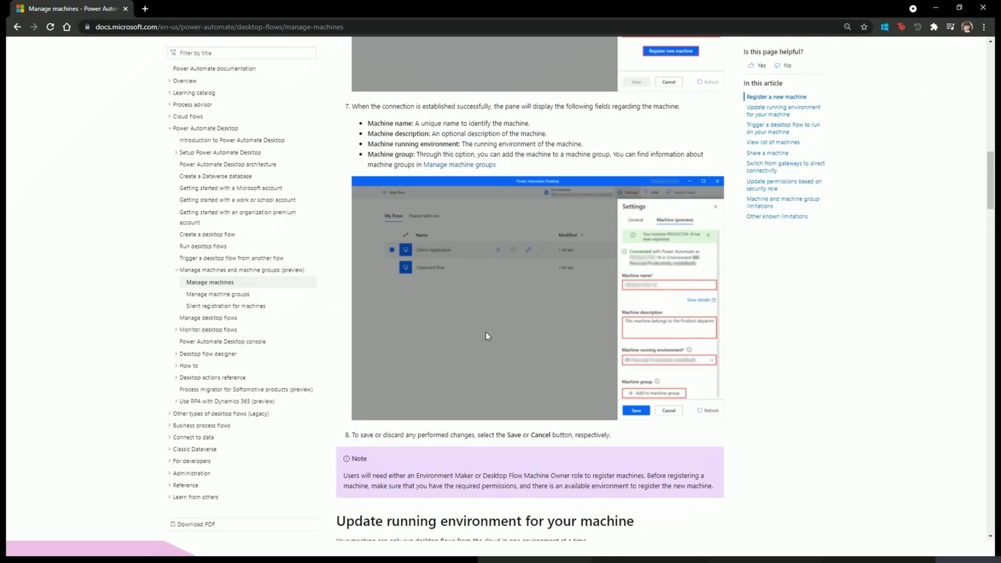
scroll(480, 326, "up", 9)
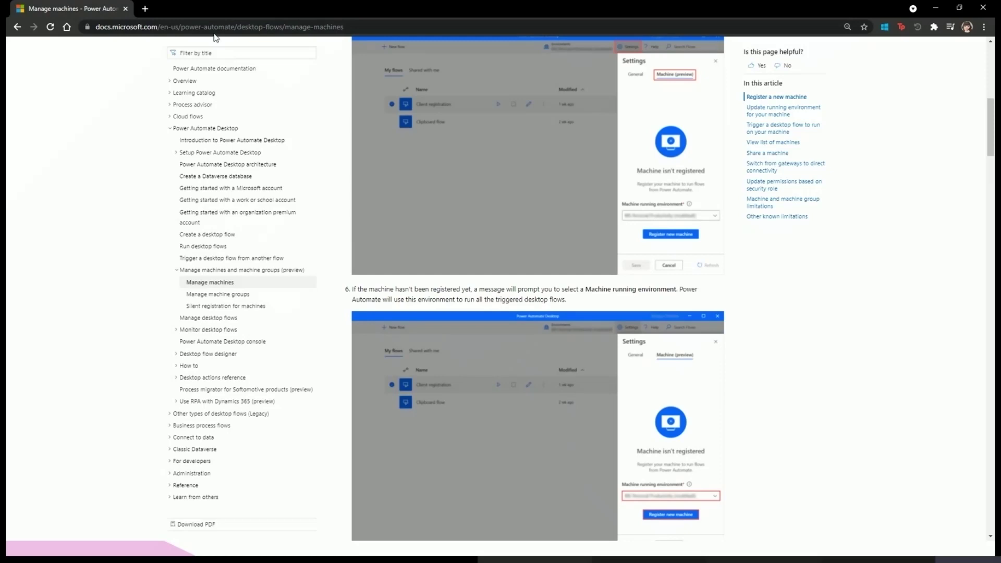
left_click(937, 8)
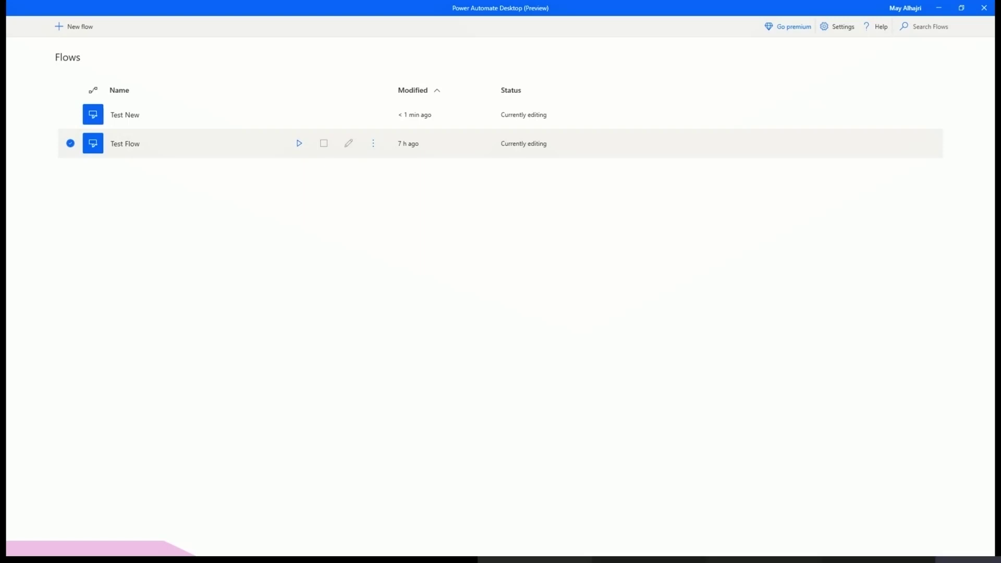
Step: Switch to Power Automate in the browser and look through the flow types, templates and connectors offered for creating a flow
left_click_drag(7, 227, 243, 100)
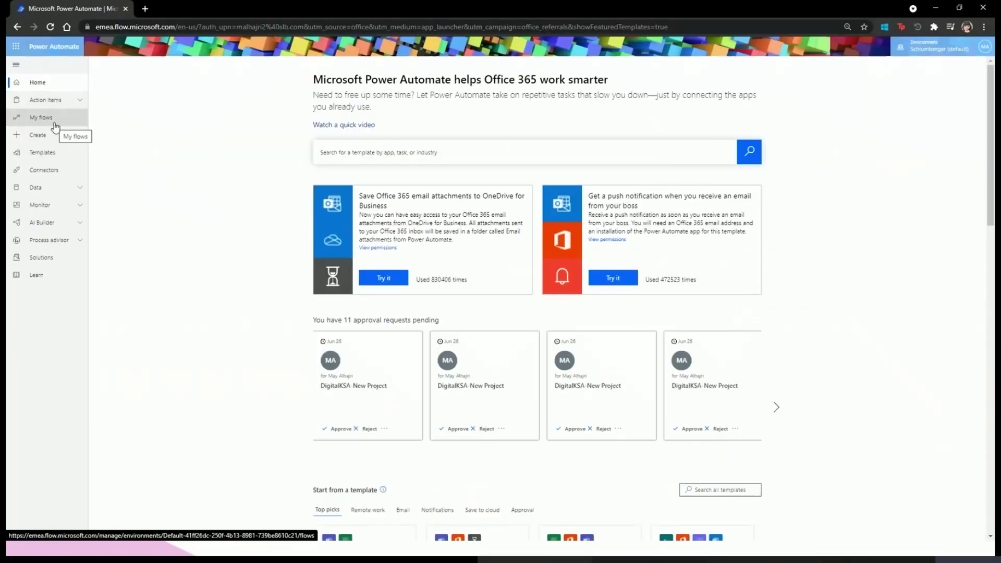
left_click(53, 136)
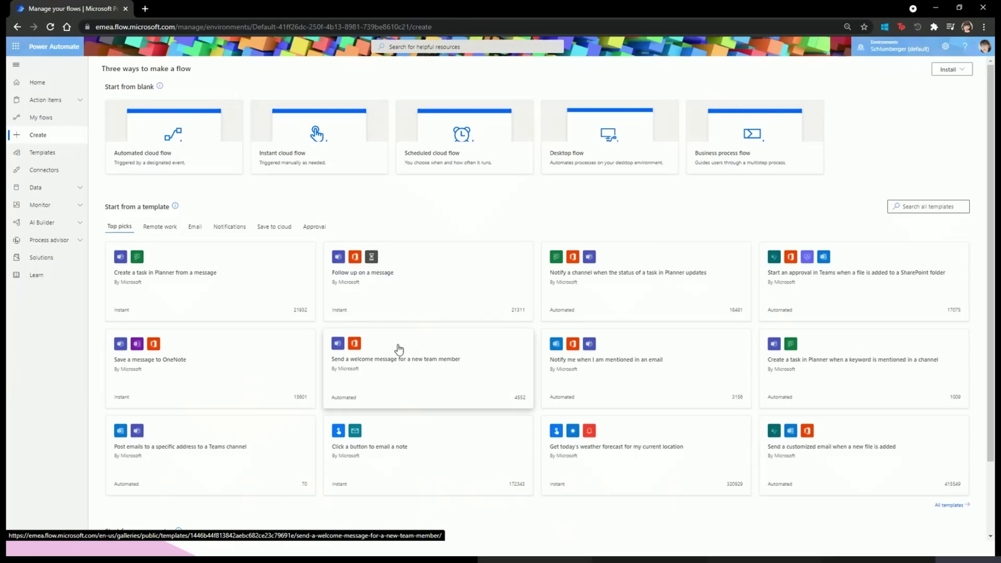
scroll(399, 349, "down", 2)
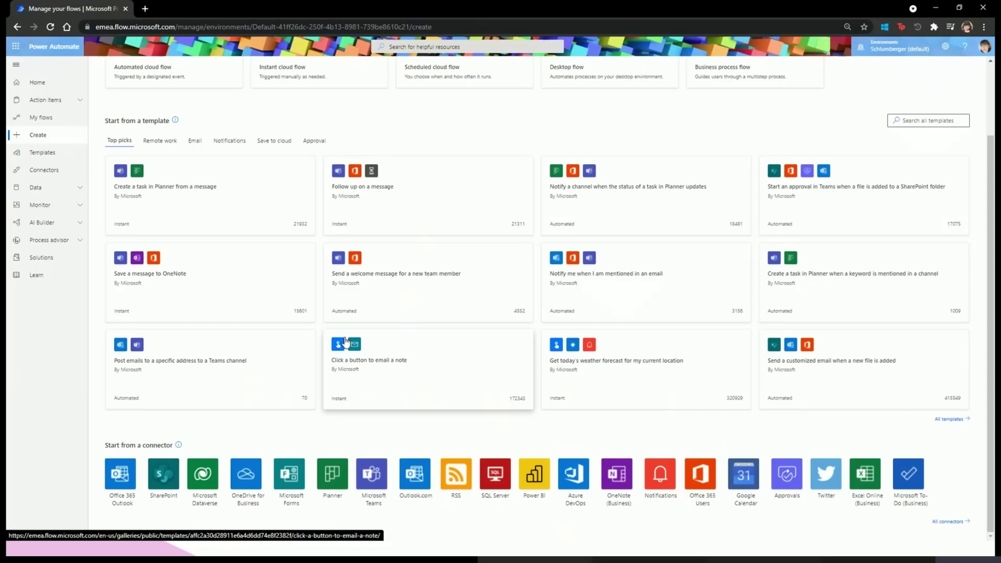
scroll(373, 343, "up", 2)
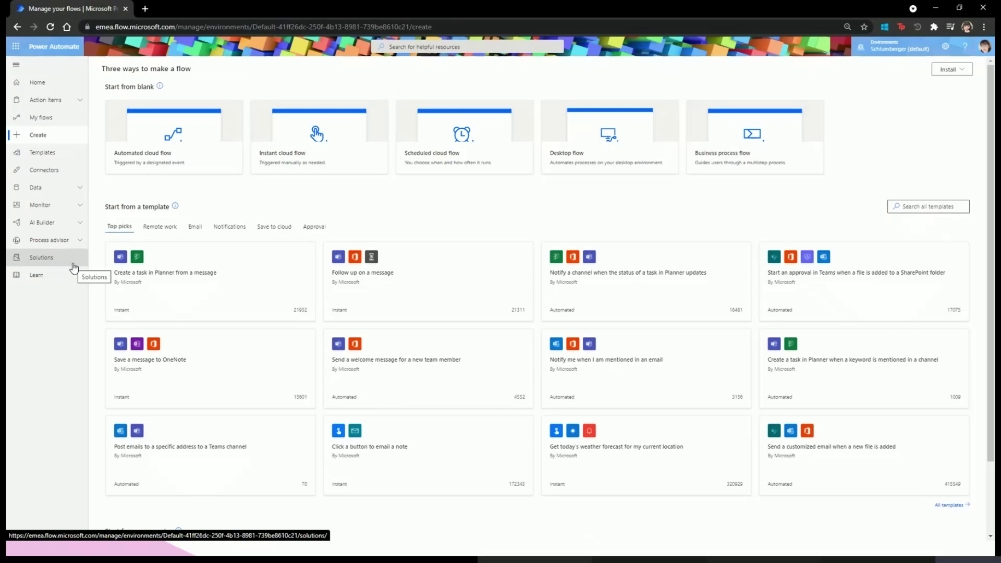
Step: Open the "Share YouTube Video On Twitter" cloud flow in the editor to view its trigger and action
left_click(51, 120)
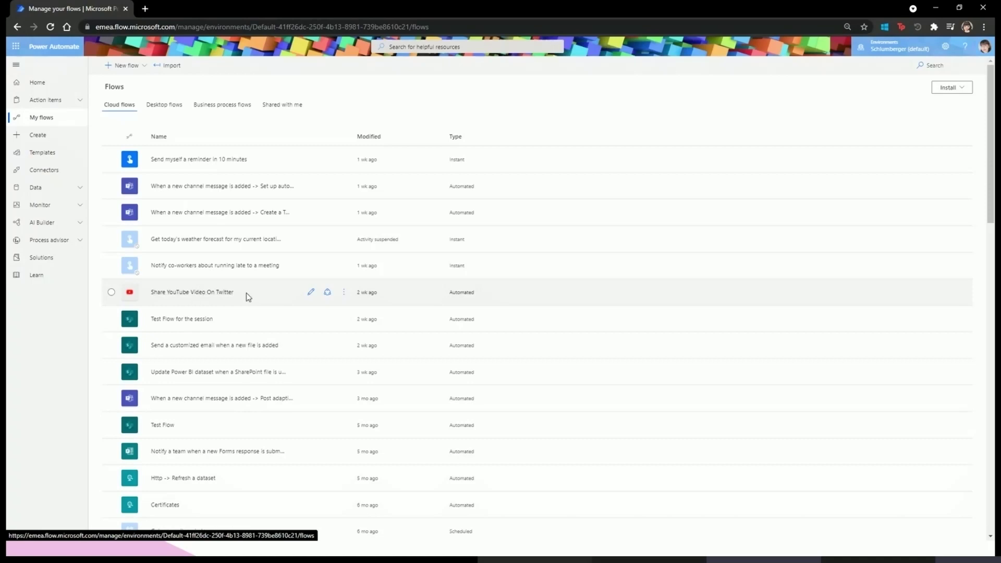
left_click(310, 293)
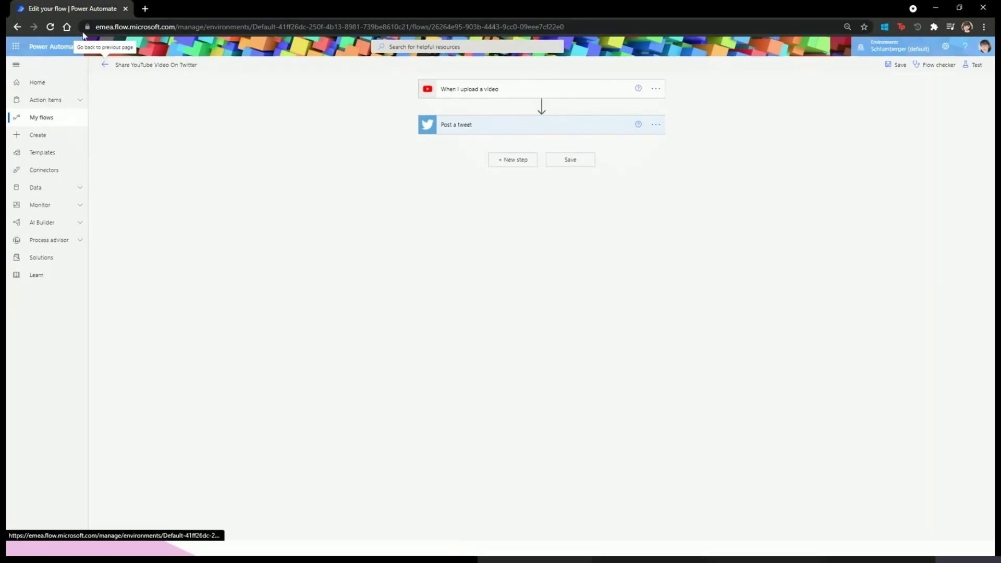
Step: Open the list of supported connectors and browse the full catalogue of standard and premium connectors
left_click(45, 176)
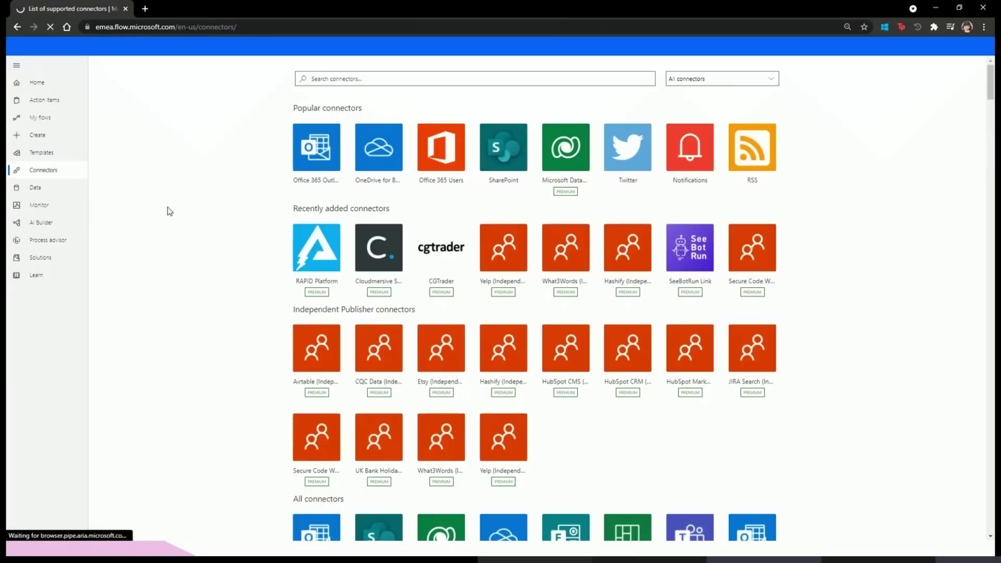
scroll(417, 258, "down", 7)
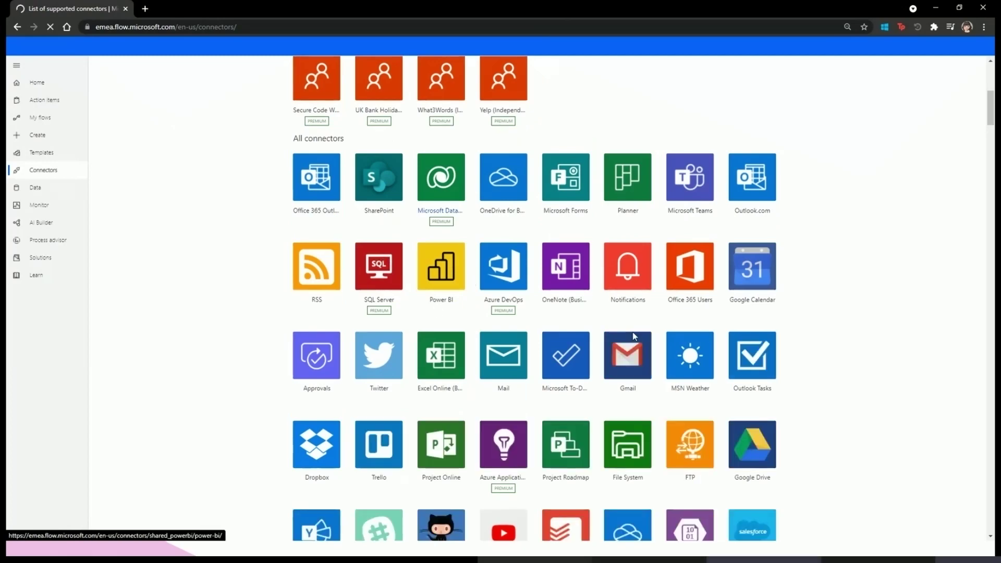
scroll(404, 415, "down", 15)
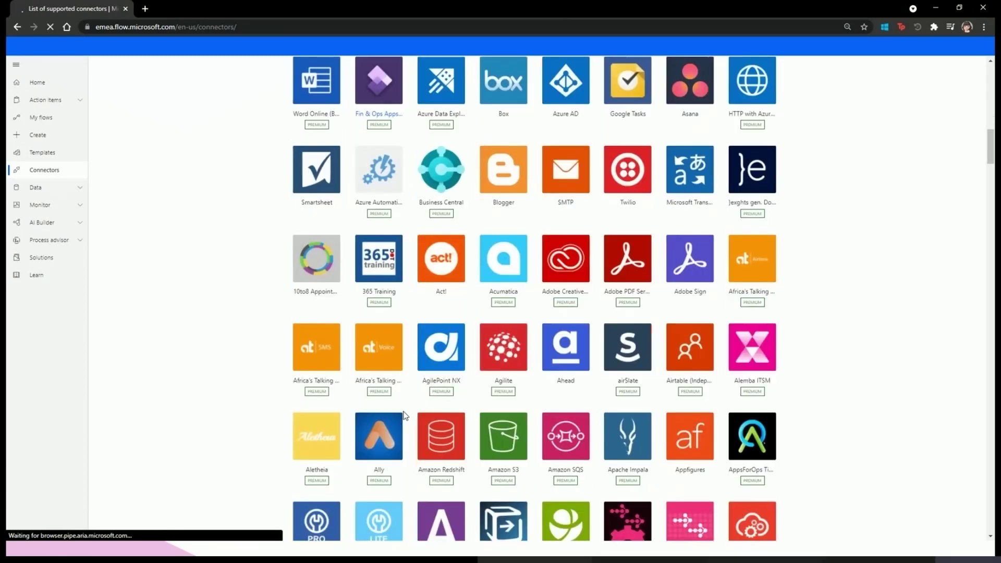
scroll(404, 416, "down", 8)
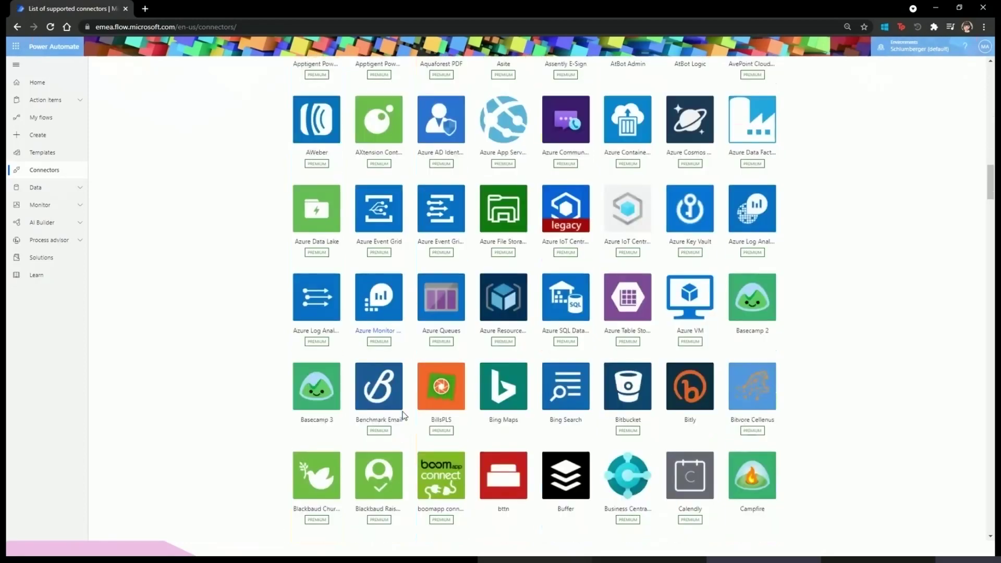
scroll(404, 416, "down", 15)
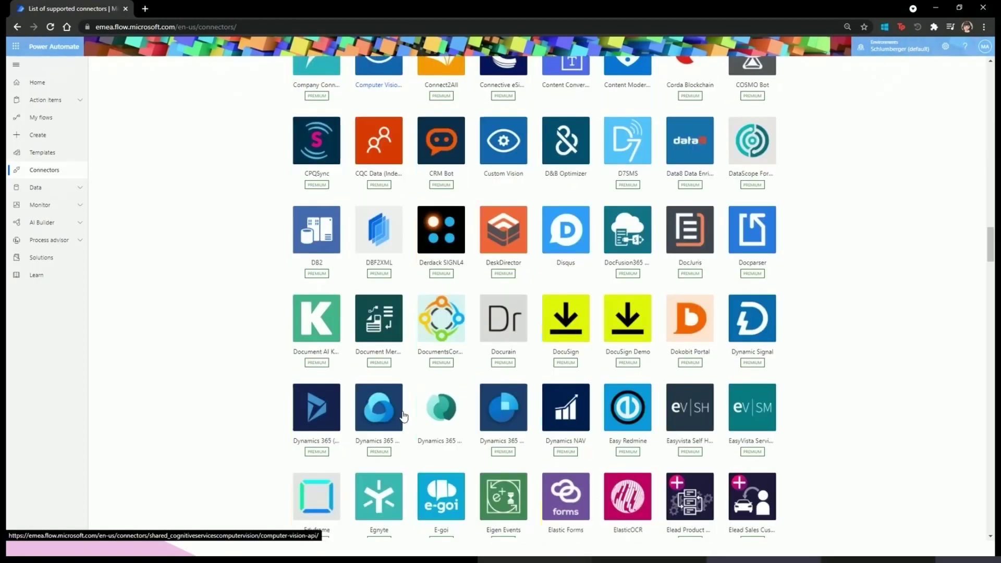
scroll(459, 385, "down", 3)
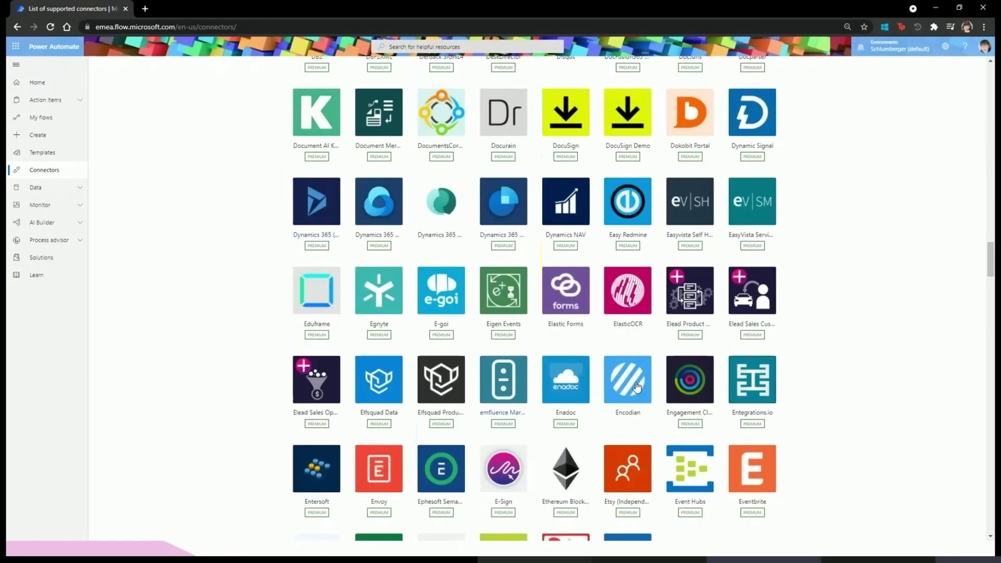
scroll(676, 474, "down", 4)
scroll(676, 474, "down", 20)
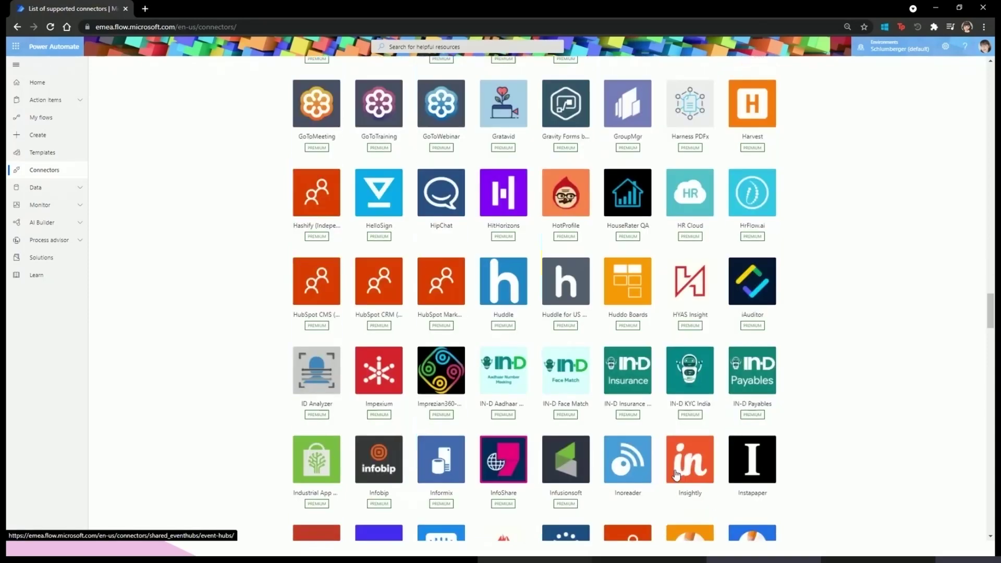
scroll(676, 475, "down", 10)
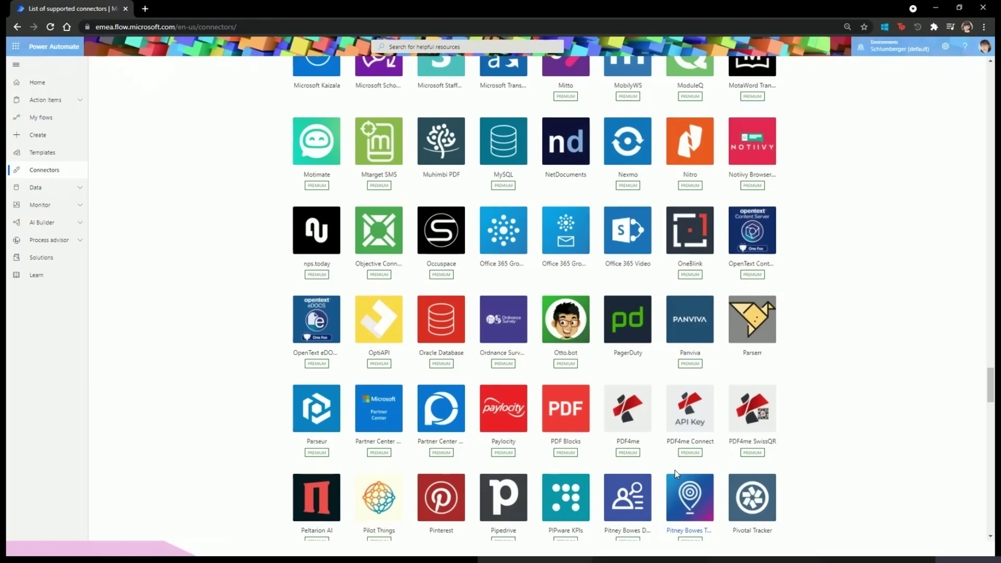
scroll(674, 473, "down", 8)
scroll(675, 472, "down", 20)
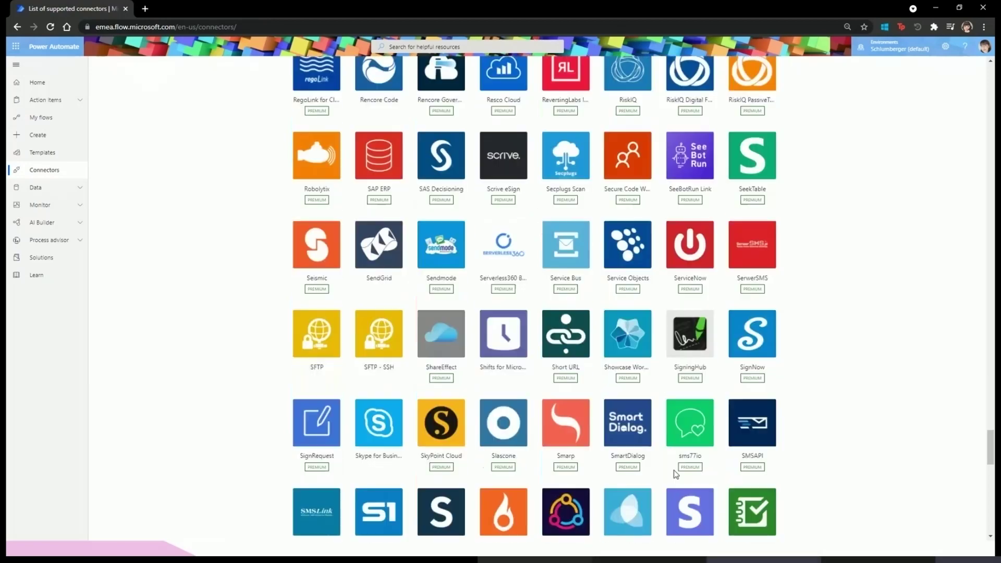
scroll(674, 473, "down", 5)
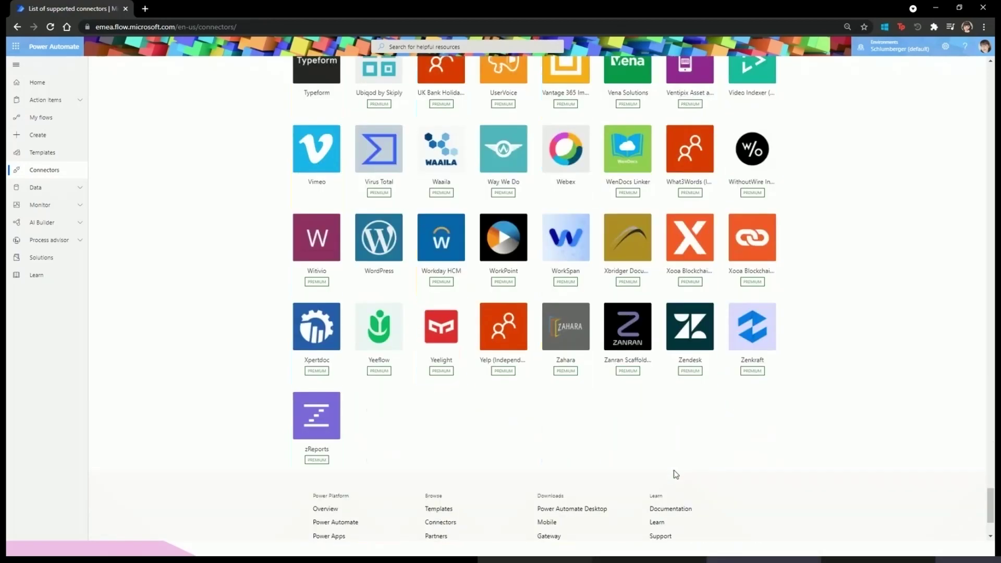
scroll(676, 474, "up", 7)
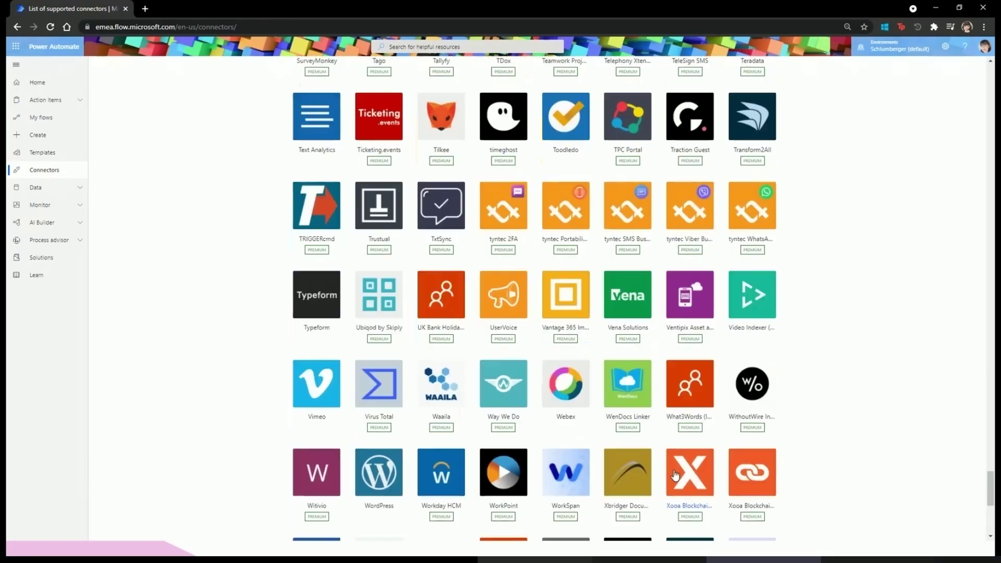
scroll(675, 472, "up", 8)
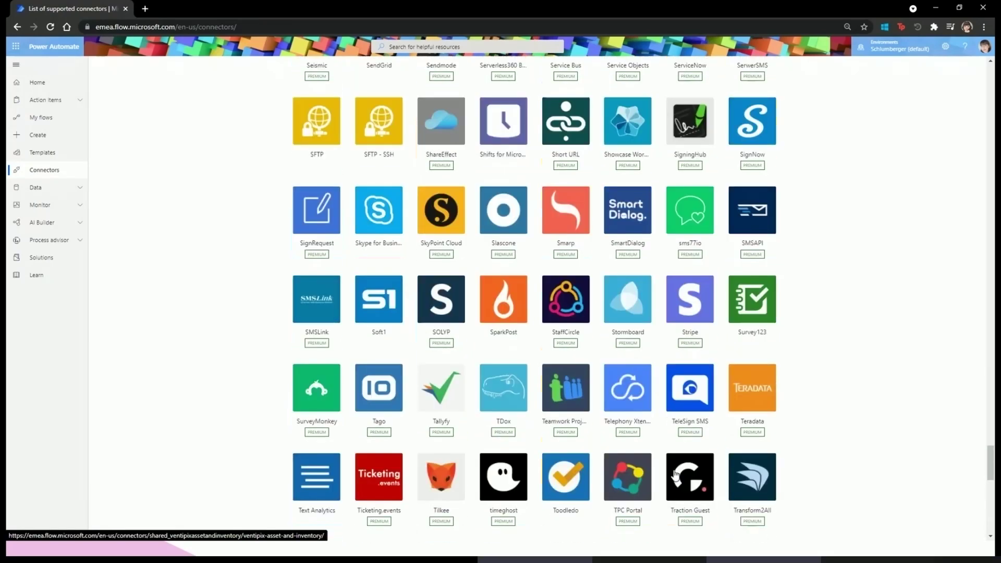
scroll(674, 473, "up", 4)
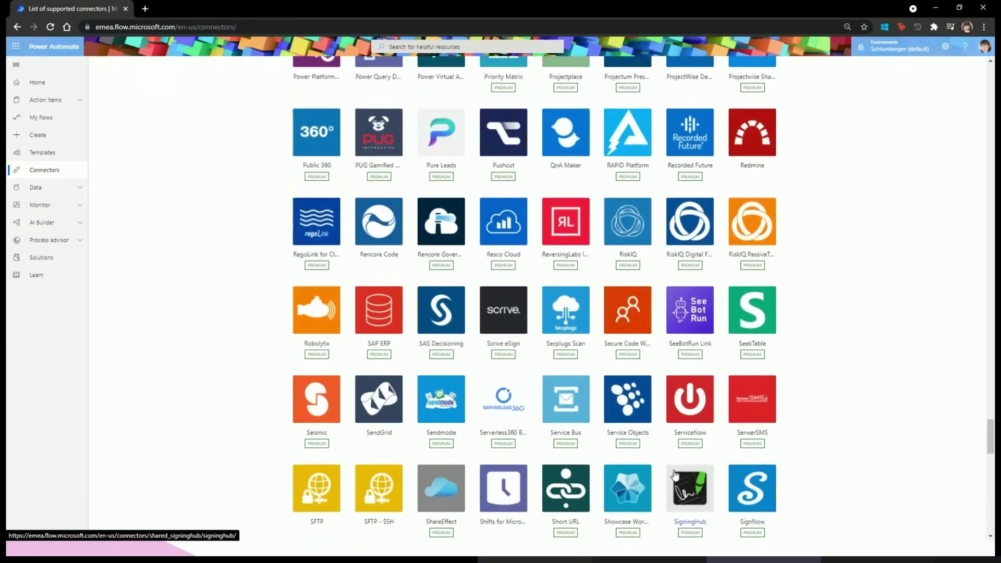
scroll(674, 472, "up", 7)
scroll(674, 472, "up", 12)
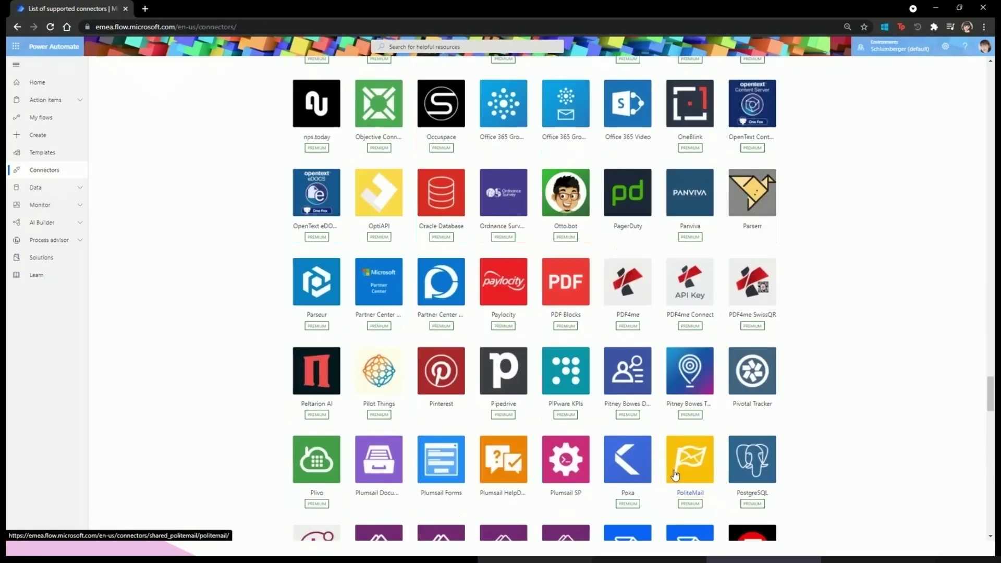
scroll(675, 472, "up", 8)
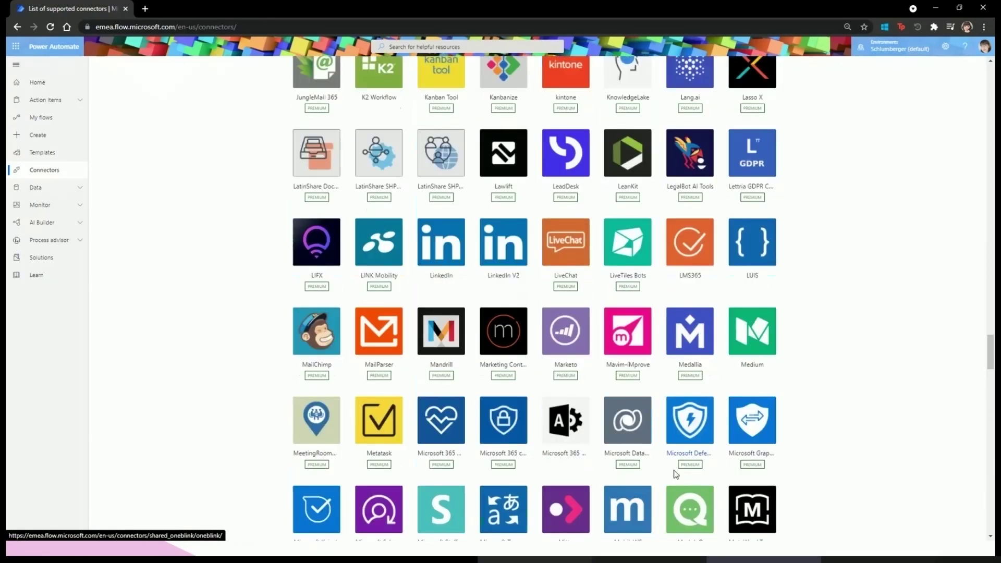
scroll(674, 474, "up", 4)
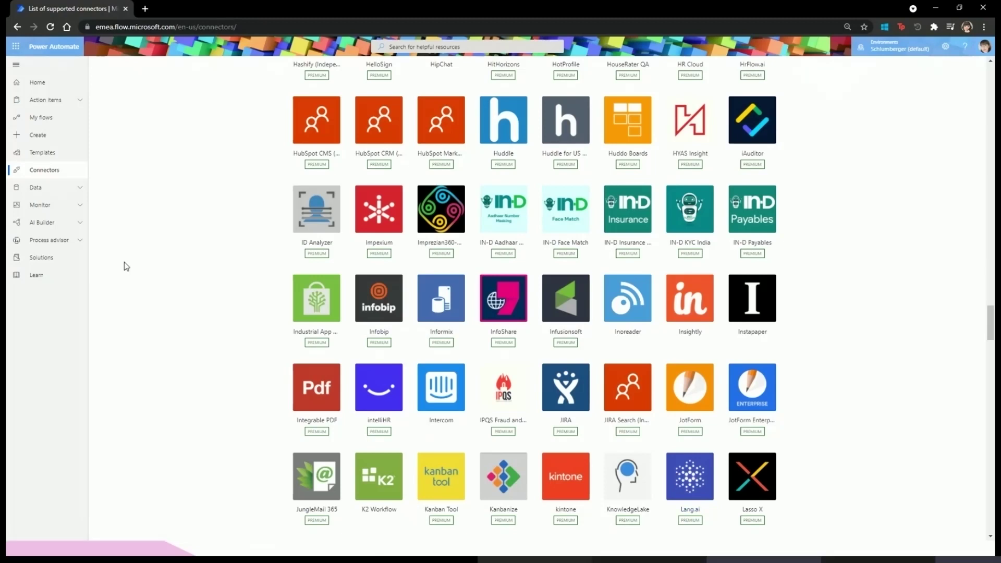
Step: Open the details of the cloud flow "When a new channel message is added -> Set up automatic replies (V2)"
left_click(26, 116)
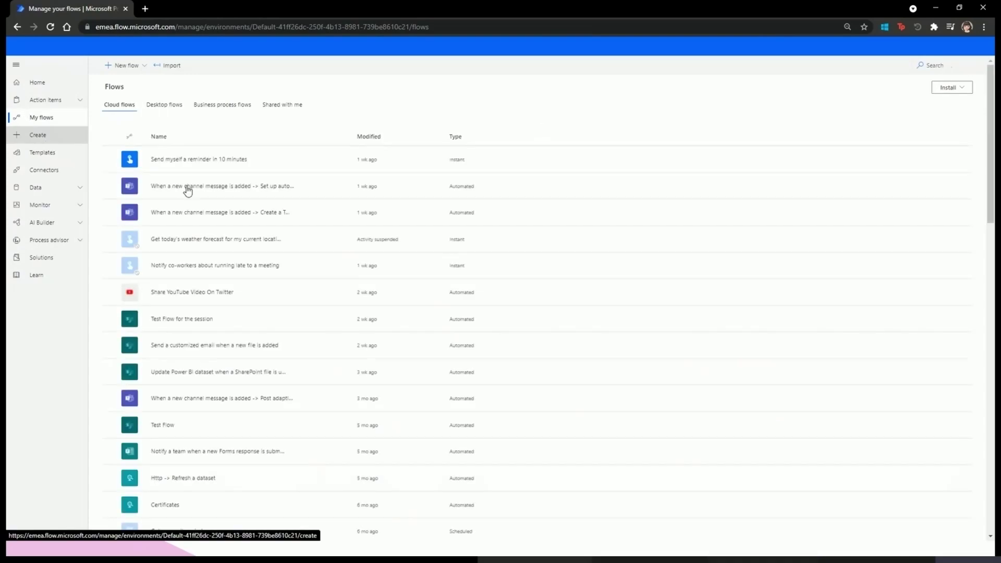
left_click(263, 187)
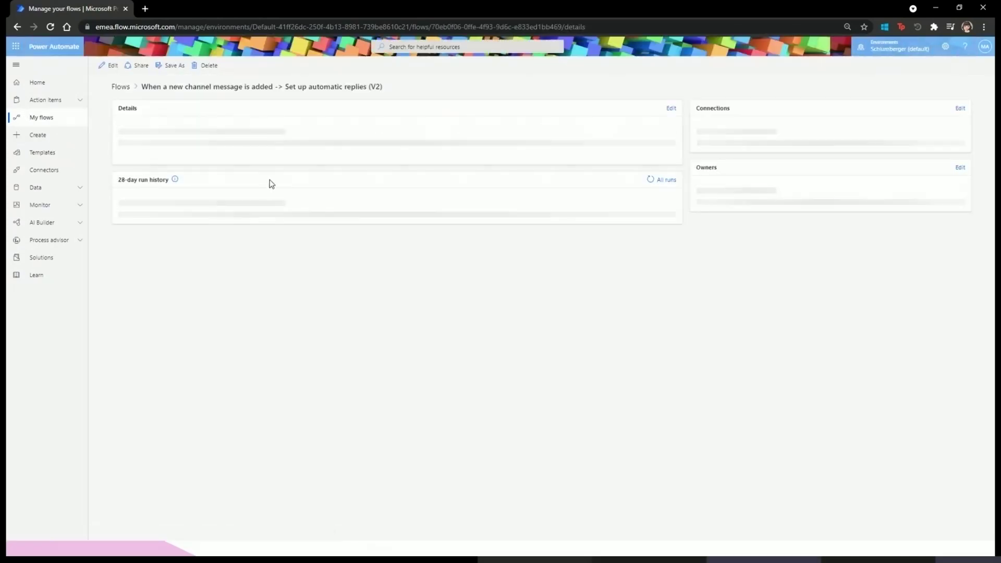
Step: Open the automatic replies flow for editing and show the options for inserting a step between its trigger and action
left_click(111, 68)
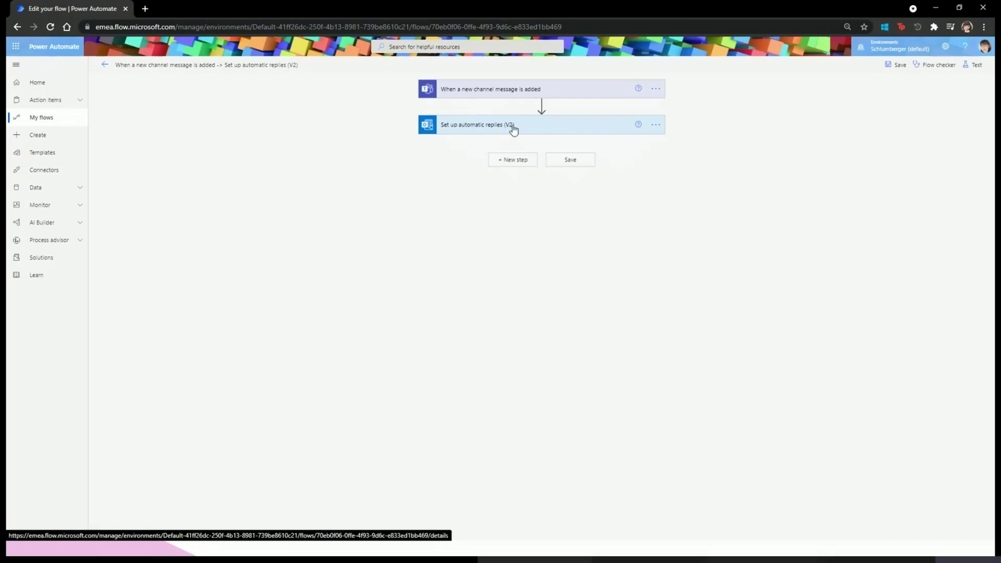
left_click(541, 105)
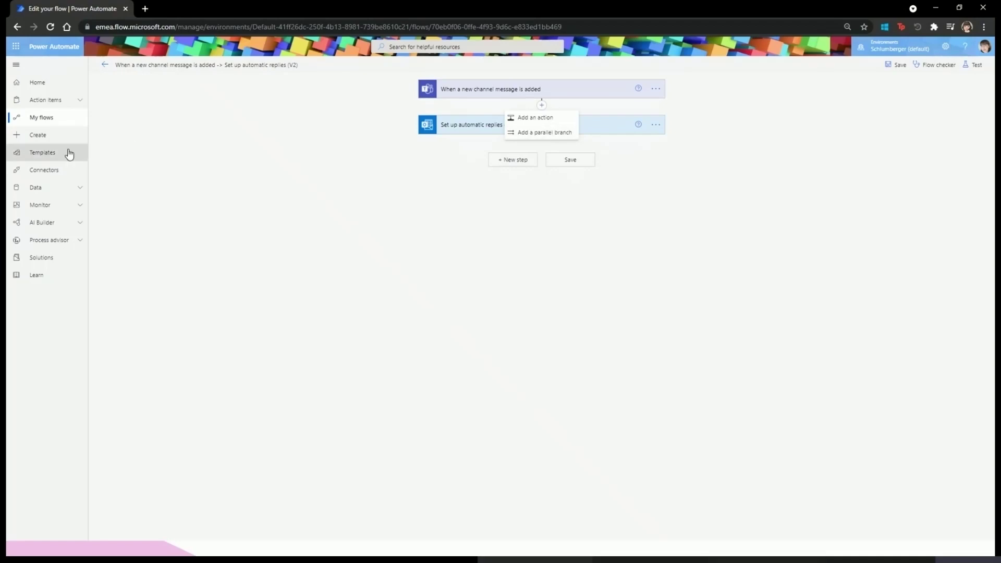
Step: Return to the list of own cloud flows and look through all of its entries
left_click(55, 120)
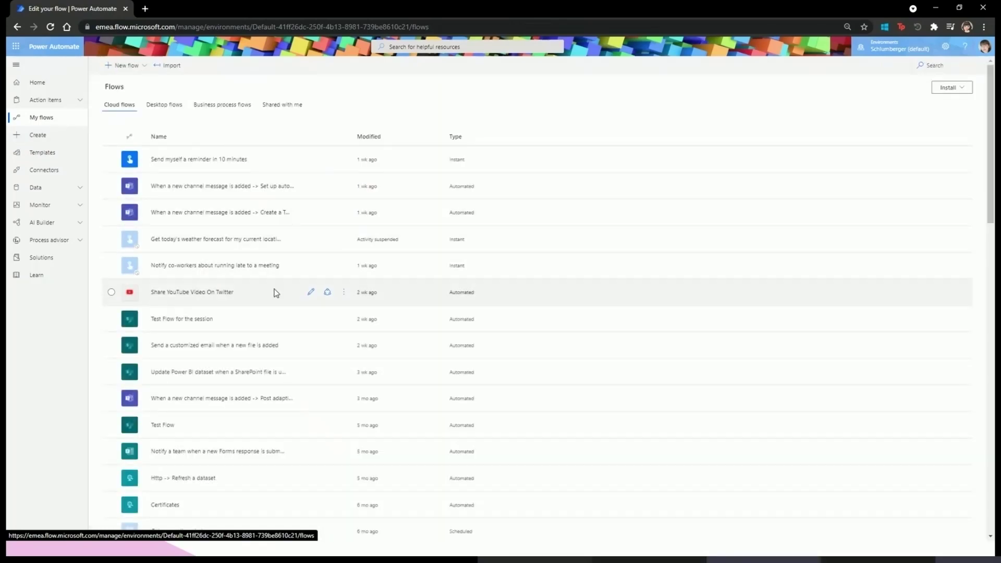
scroll(273, 359, "down", 12)
scroll(272, 358, "down", 5)
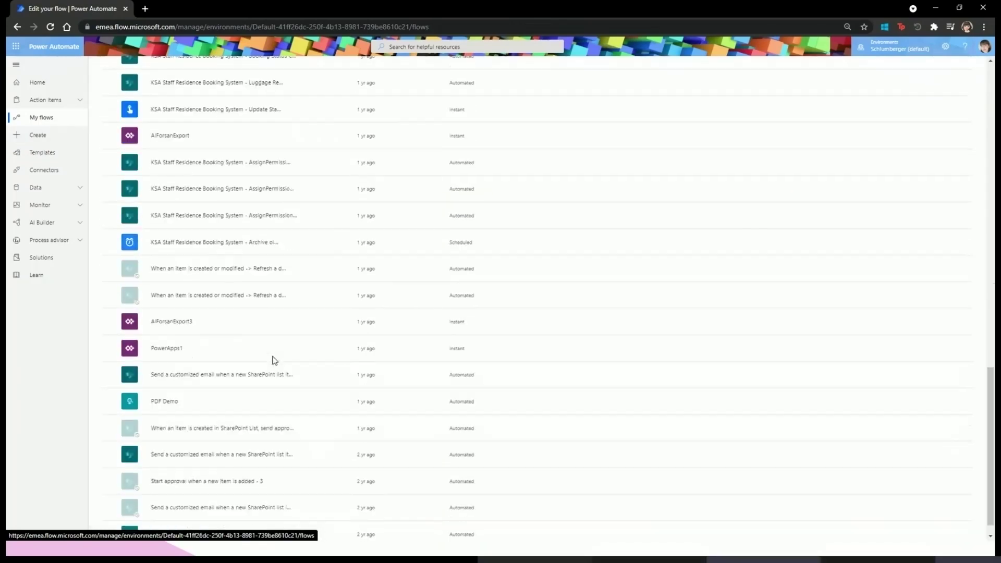
scroll(274, 359, "up", 8)
scroll(273, 360, "up", 10)
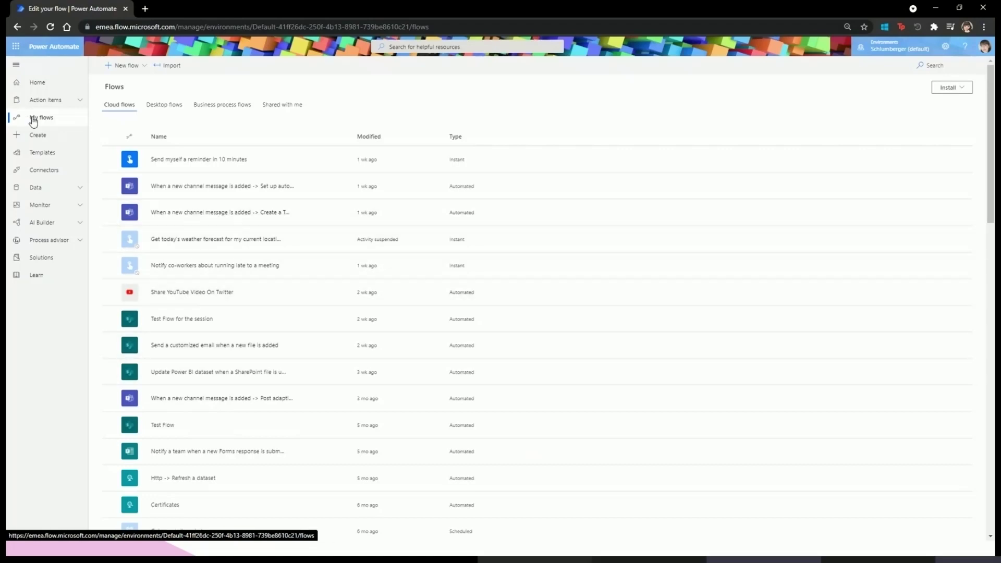
Step: Visit the home page and open the flow templates gallery
left_click(46, 88)
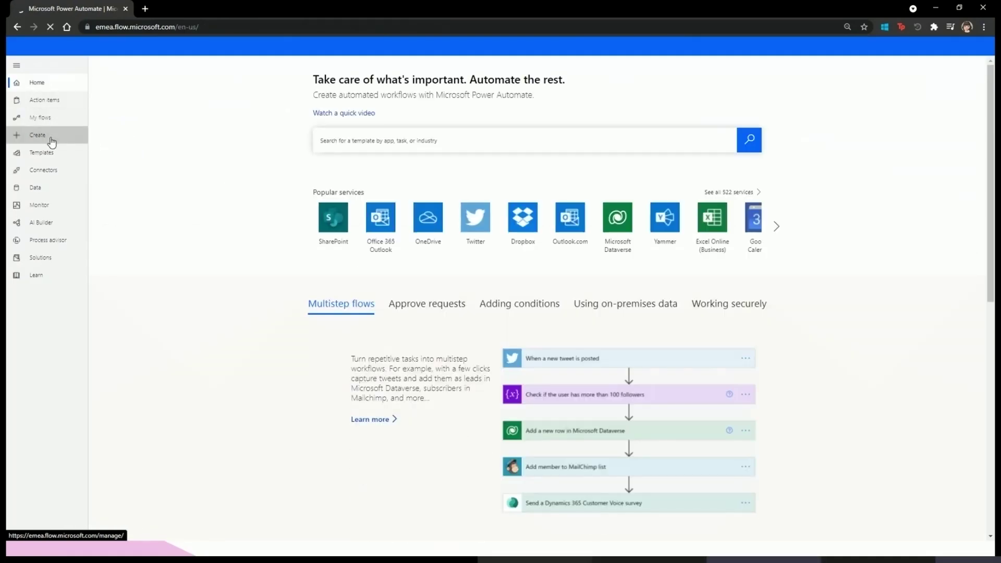
left_click(52, 140)
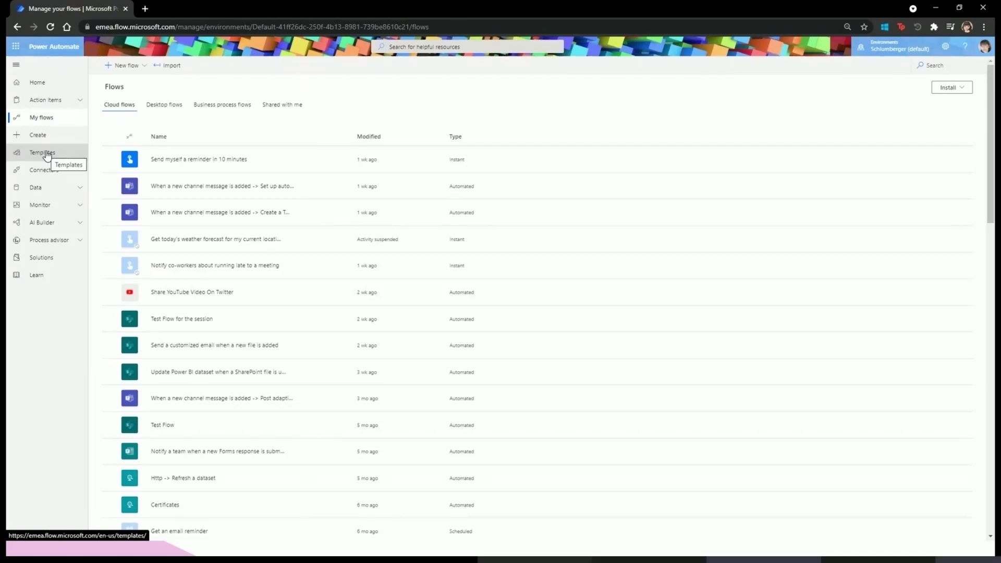
left_click(46, 153)
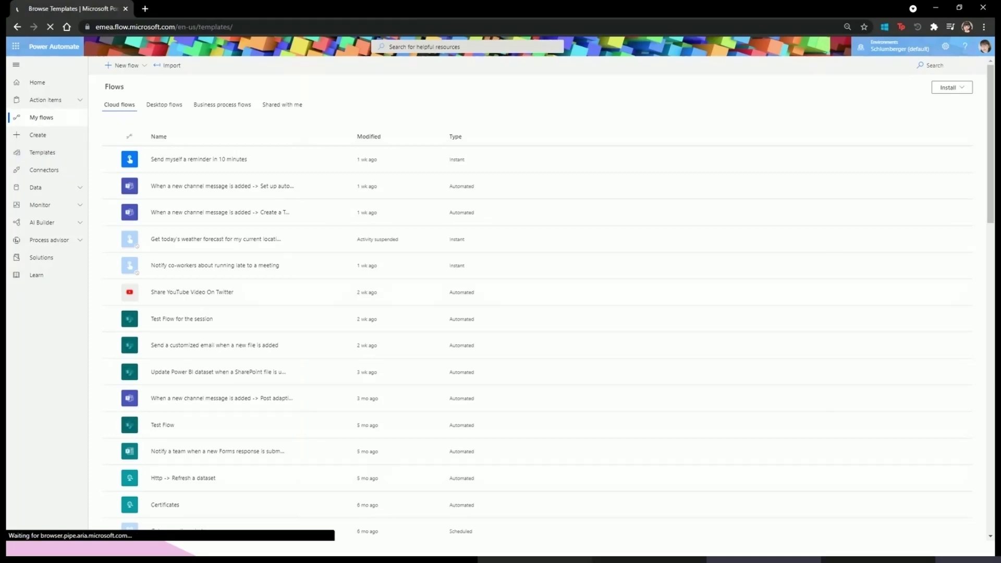